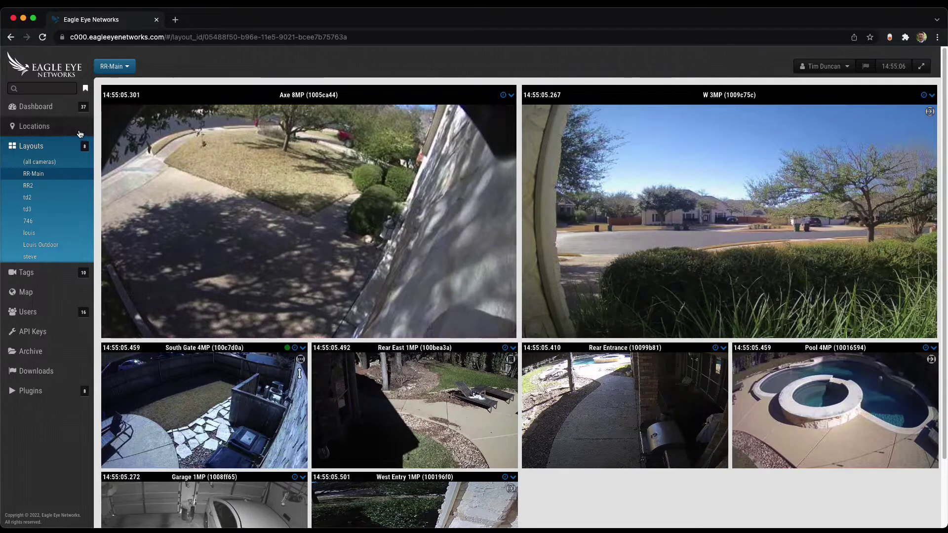
- Switch between the RR2 and RR-Main layouts, then view and close the Axe 8MP live feed
{"action": "left_click", "coordinate": [53, 185]}
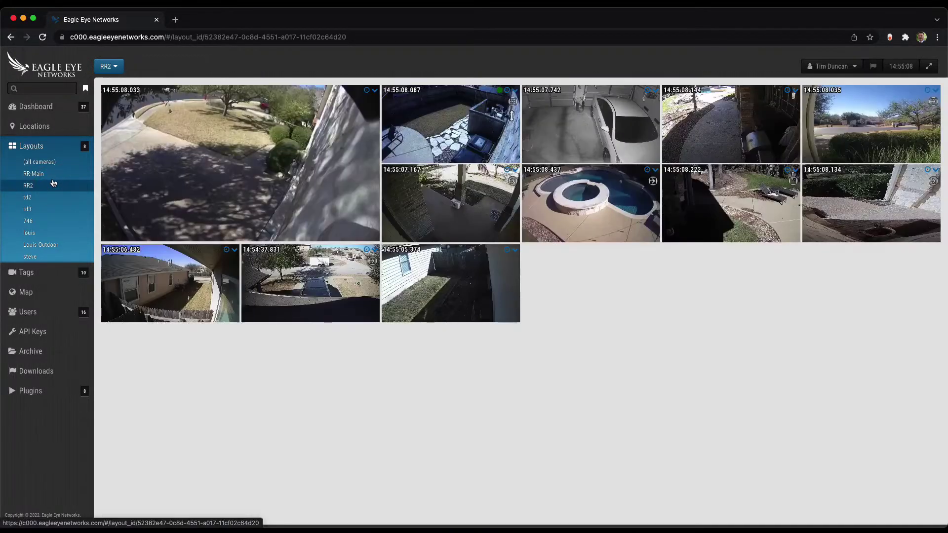
{"action": "left_click", "coordinate": [53, 174]}
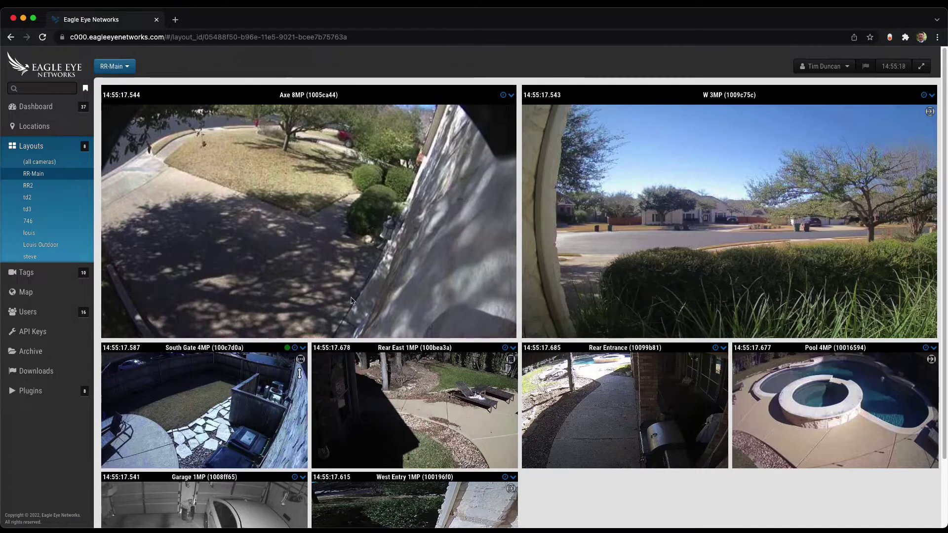
{"action": "double_click", "coordinate": [330, 228]}
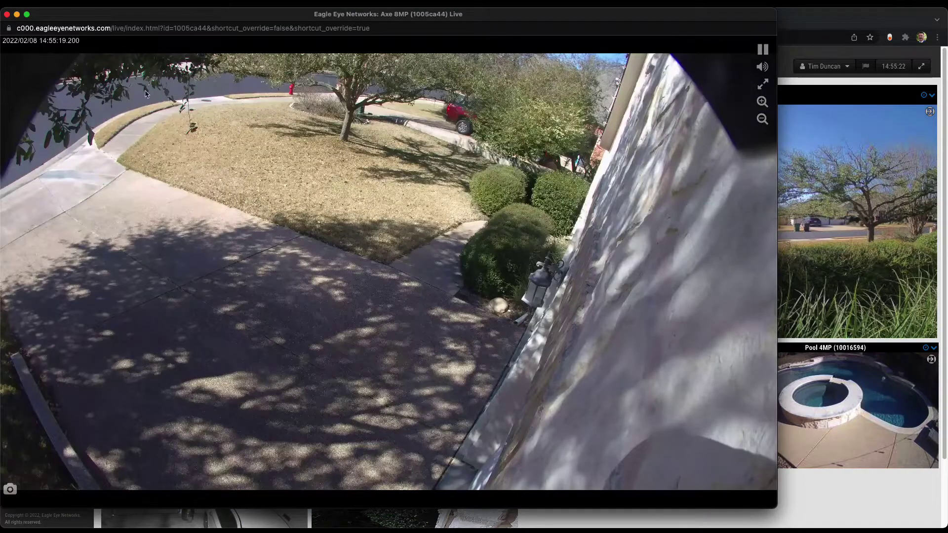
{"action": "left_click", "coordinate": [7, 15]}
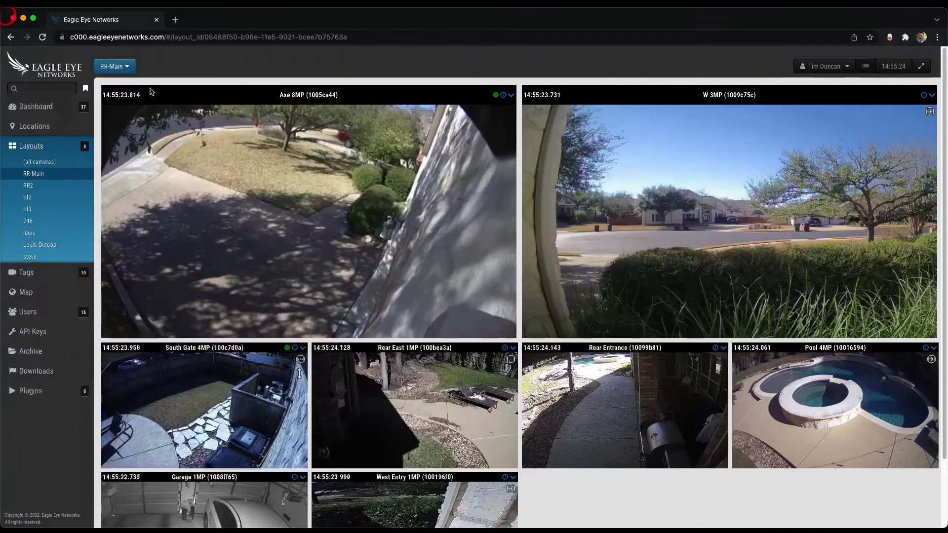
- Open South Gate 4MP's live view and zoom in on the fence corner
{"action": "double_click", "coordinate": [226, 383]}
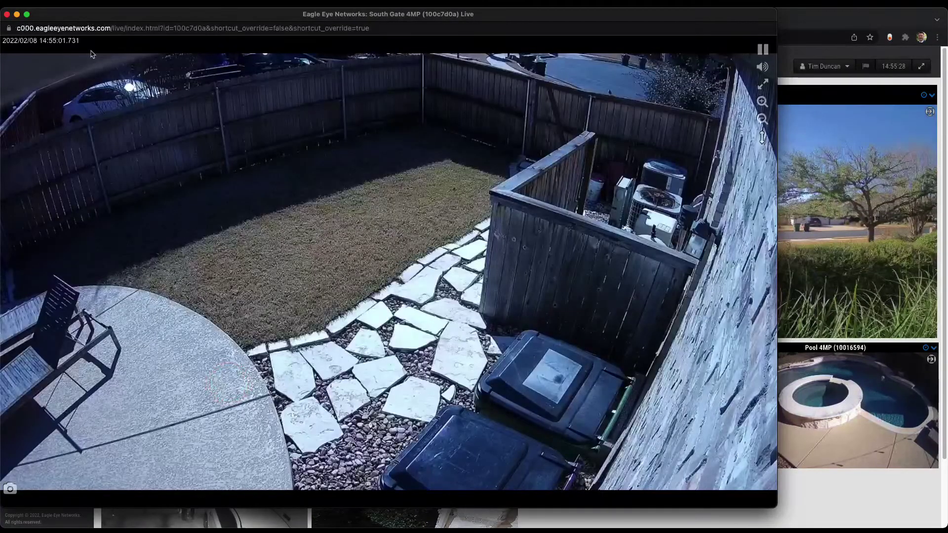
{"action": "left_click", "coordinate": [762, 102]}
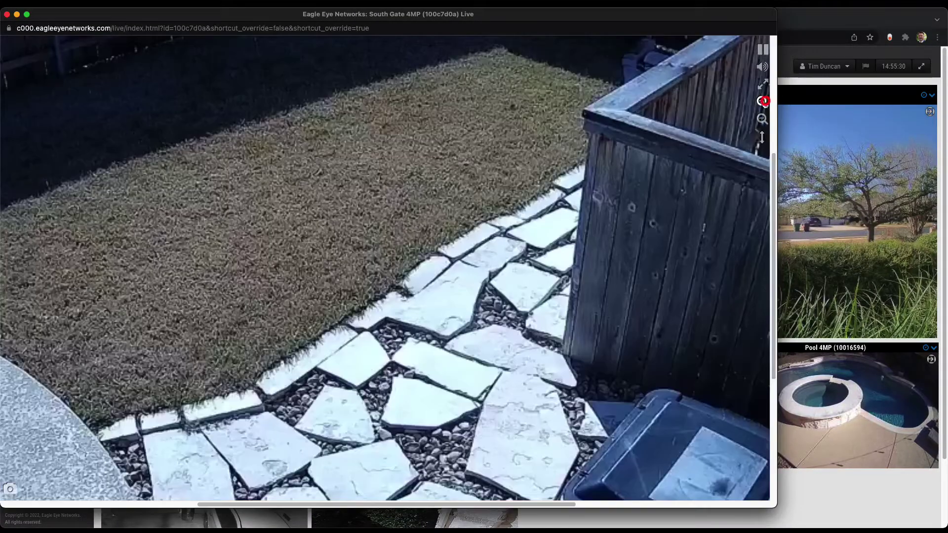
{"action": "left_click", "coordinate": [762, 102]}
{"action": "left_click", "coordinate": [582, 147]}
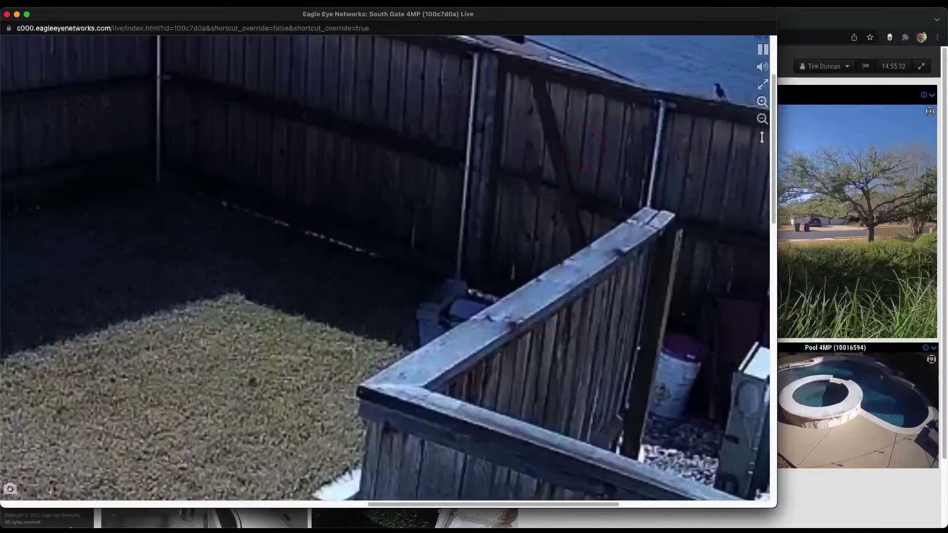
{"action": "left_click", "coordinate": [7, 14]}
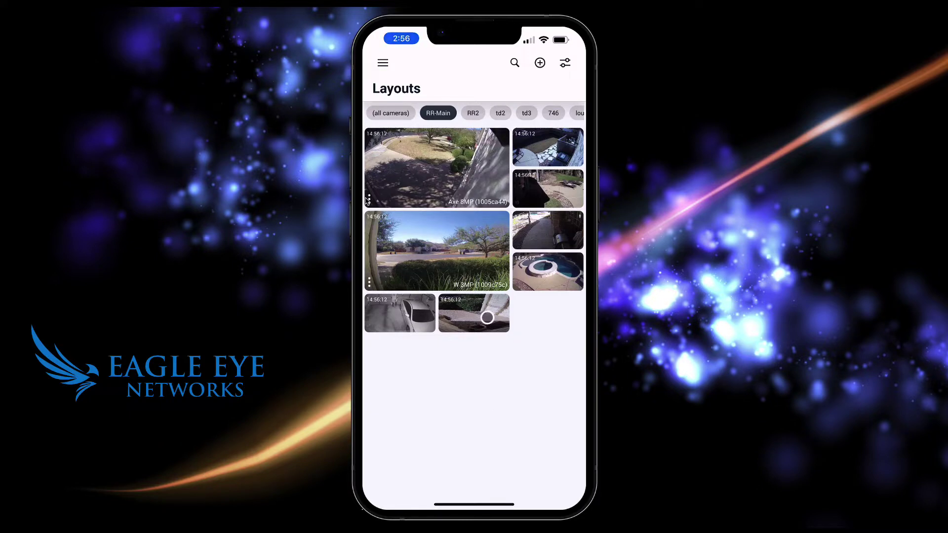
- Swipe to RR2 and back to RR-Main, then play W 3MP's footage from about 10:45 full-screen
{"action": "left_click_drag", "start_coordinate": [500, 413], "coordinate": [395, 414]}
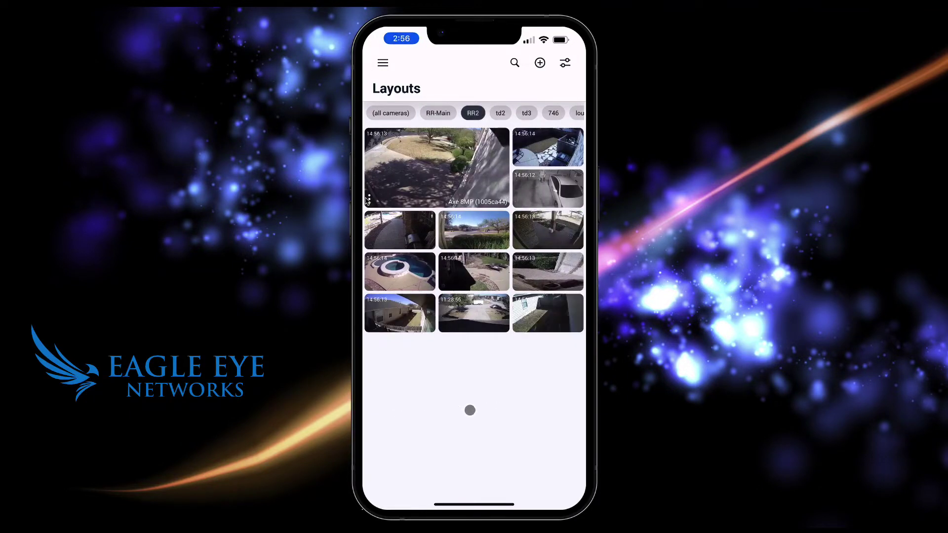
{"action": "left_click_drag", "start_coordinate": [451, 405], "coordinate": [552, 395]}
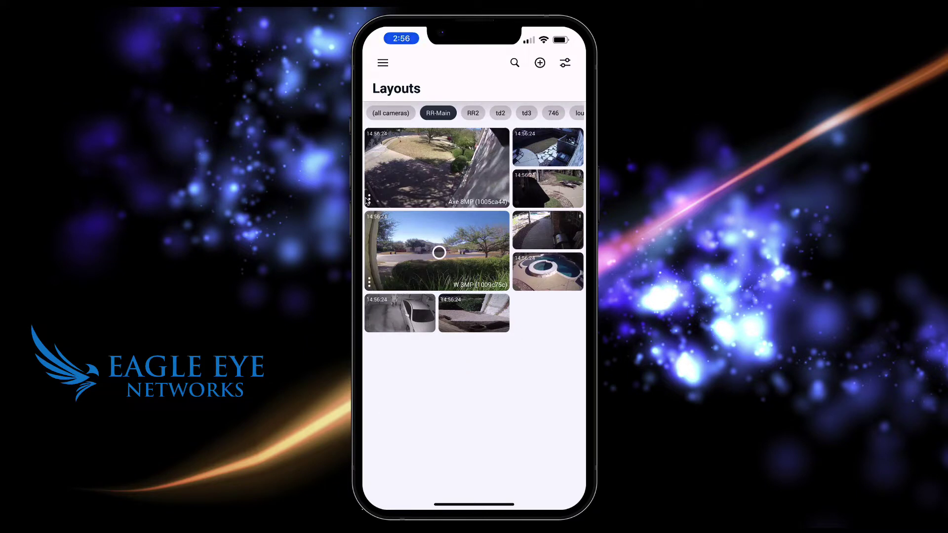
{"action": "left_click", "coordinate": [439, 252]}
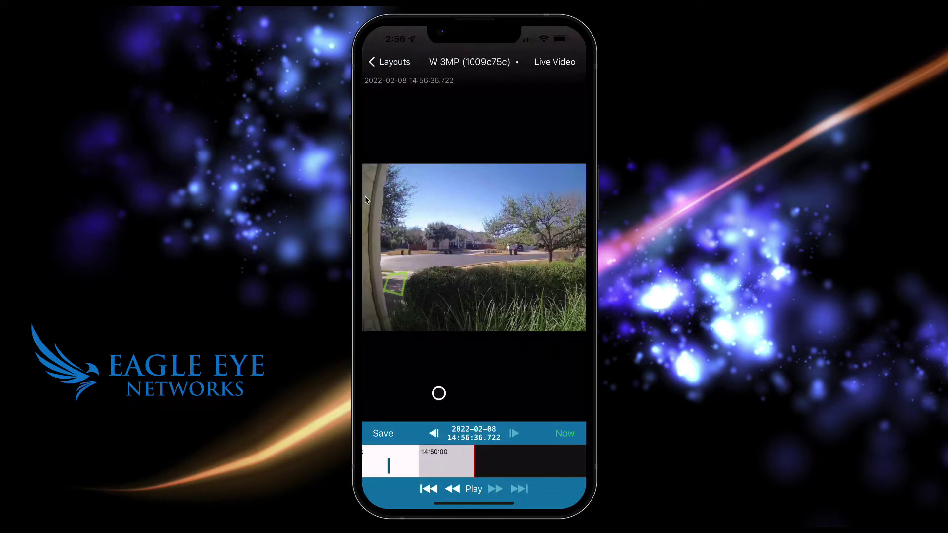
{"action": "left_click_drag", "start_coordinate": [440, 463], "coordinate": [453, 491]}
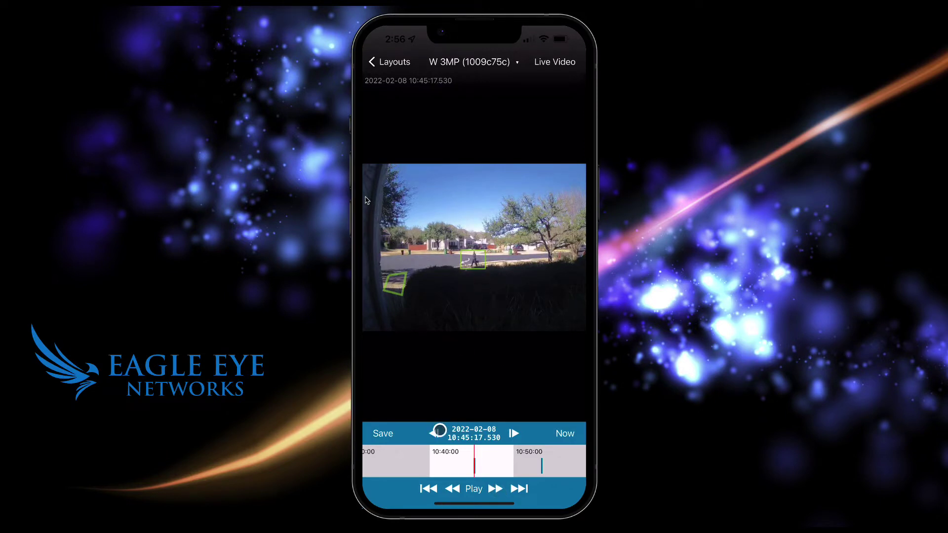
{"action": "left_click", "coordinate": [433, 439]}
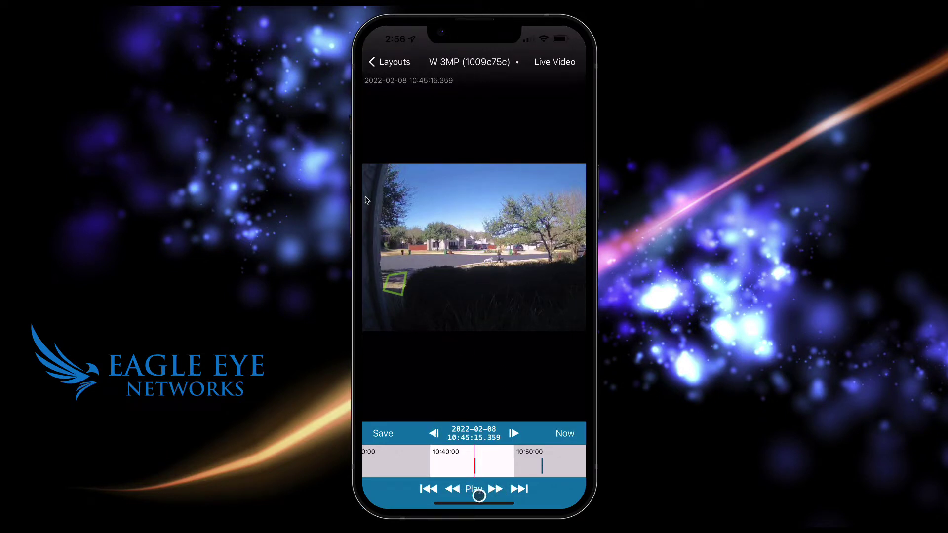
{"action": "left_click", "coordinate": [475, 488]}
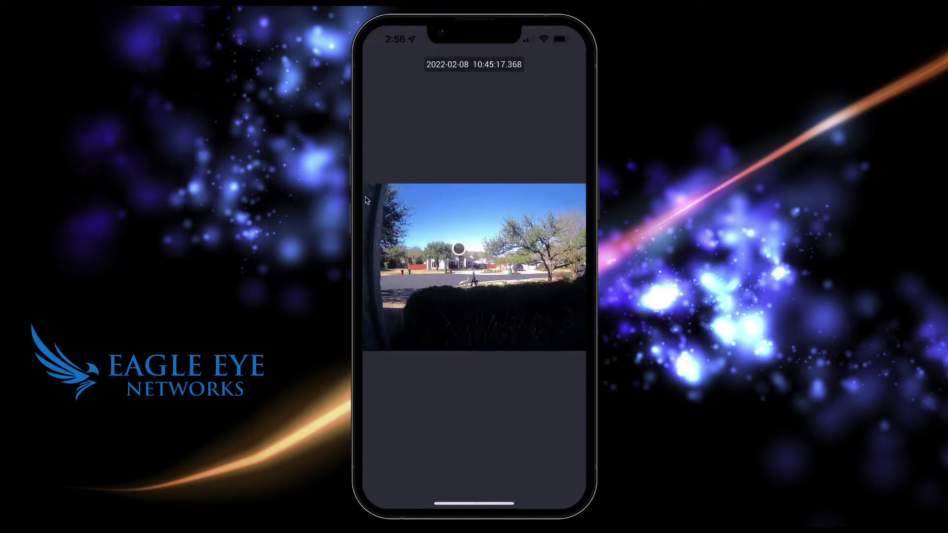
- Leave full-screen and step between W 3MP's walker and van detection events, landing on 13:02
{"action": "left_click", "coordinate": [418, 139]}
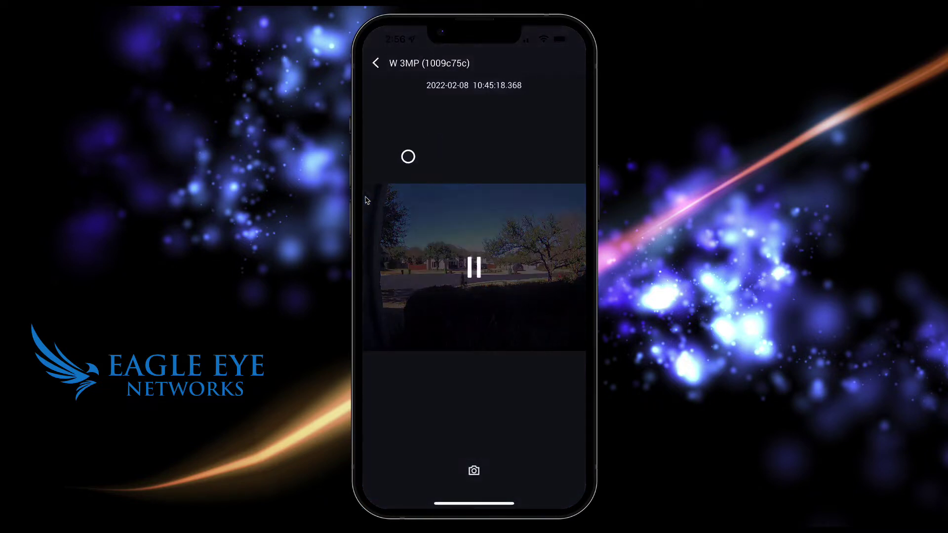
{"action": "left_click", "coordinate": [376, 60]}
{"action": "left_click", "coordinate": [518, 363]}
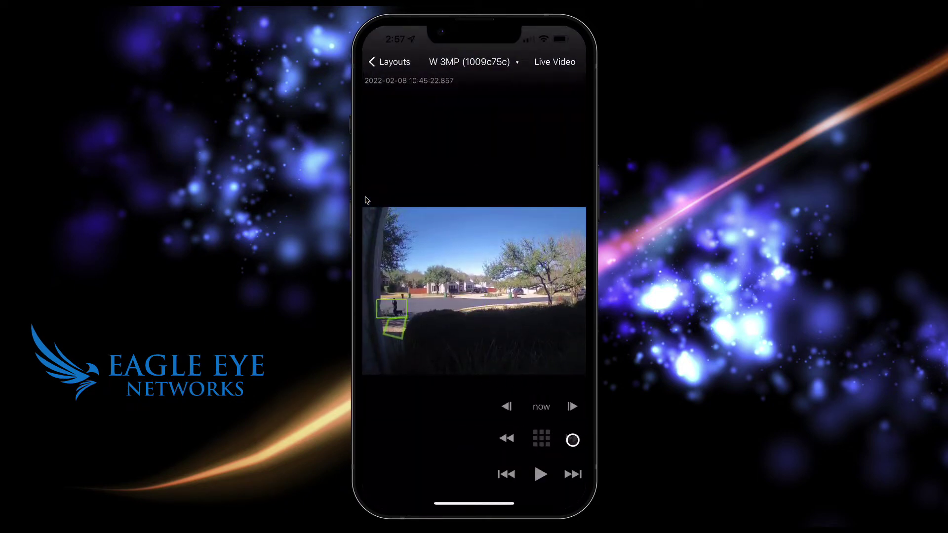
{"action": "left_click", "coordinate": [573, 439]}
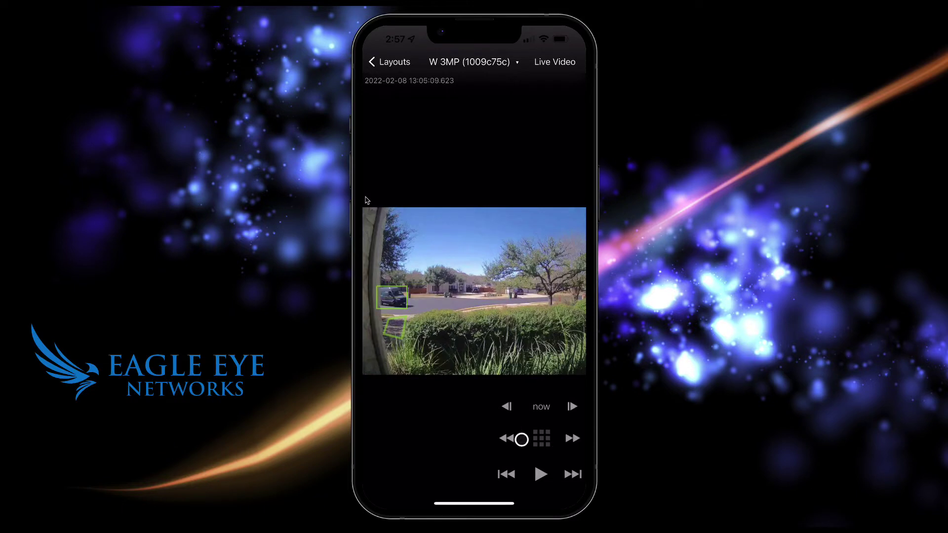
{"action": "left_click", "coordinate": [502, 438]}
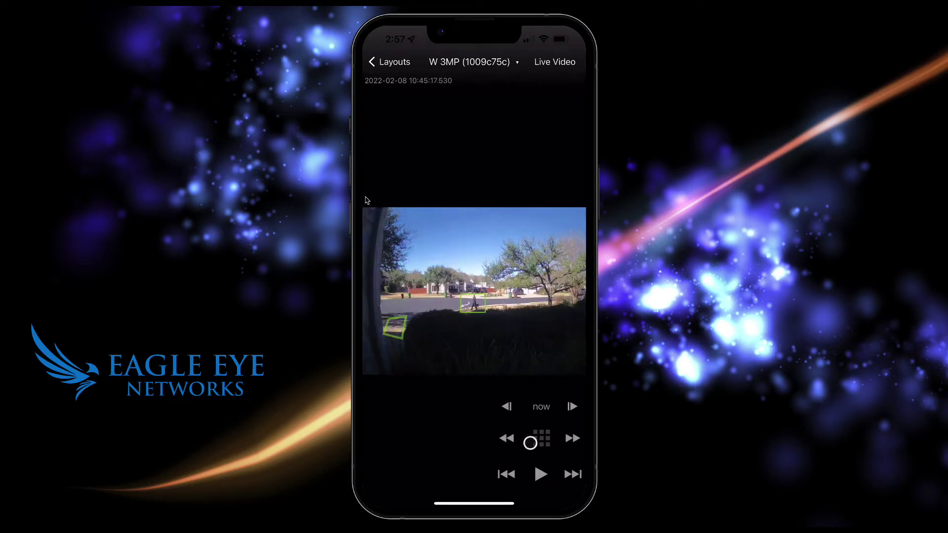
{"action": "left_click", "coordinate": [572, 440]}
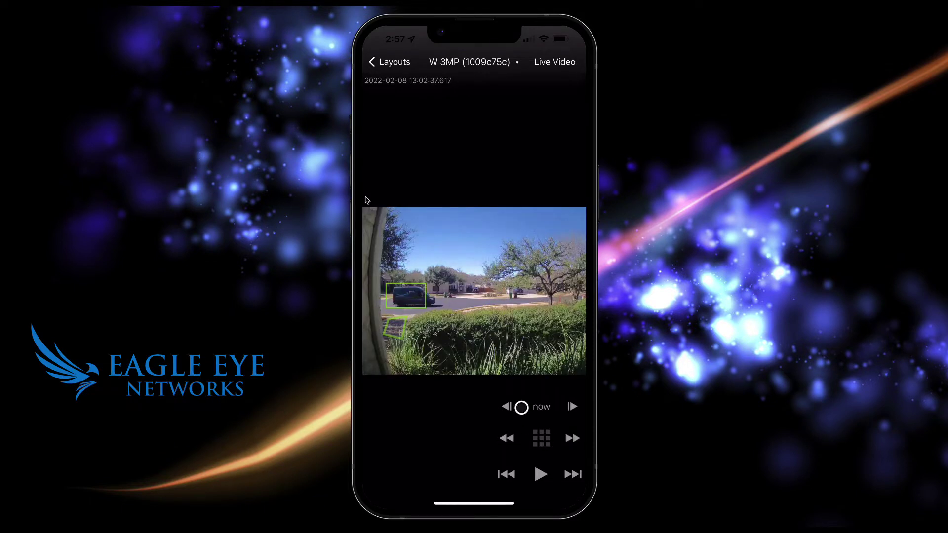
- Play the 13:02 van clip full-screen, then return to the camera layouts grid
{"action": "left_click", "coordinate": [444, 384]}
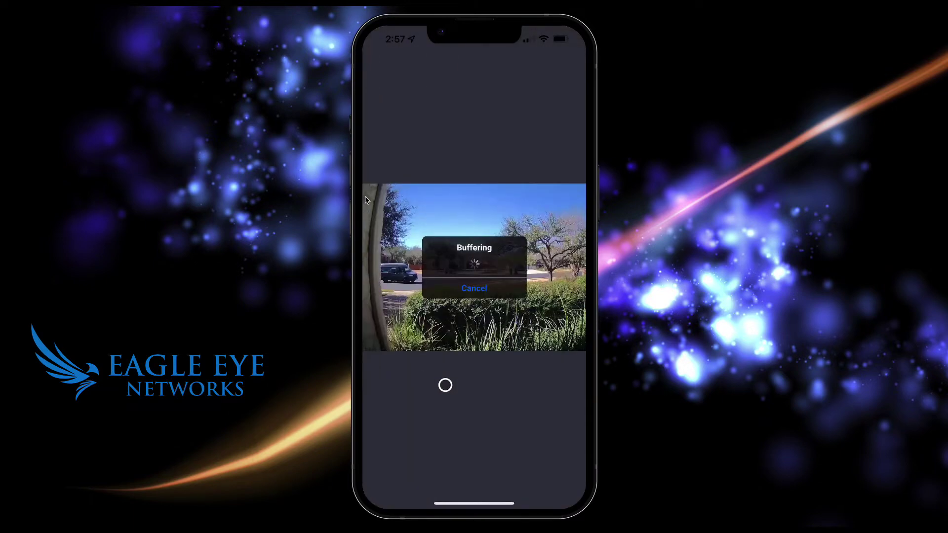
{"action": "scroll", "coordinate": [474, 269], "scroll_direction": "up", "scroll_amount": 5}
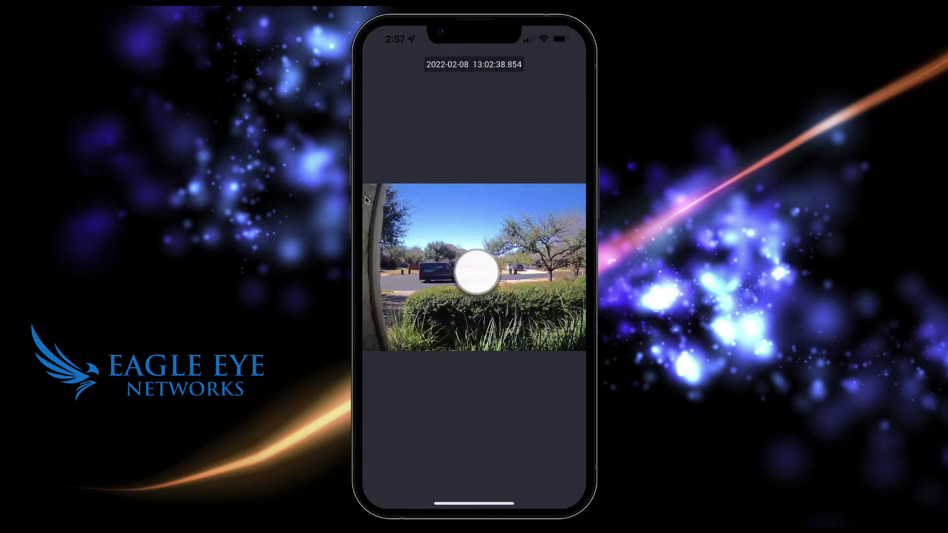
{"action": "scroll", "coordinate": [474, 269], "scroll_direction": "down", "scroll_amount": 5}
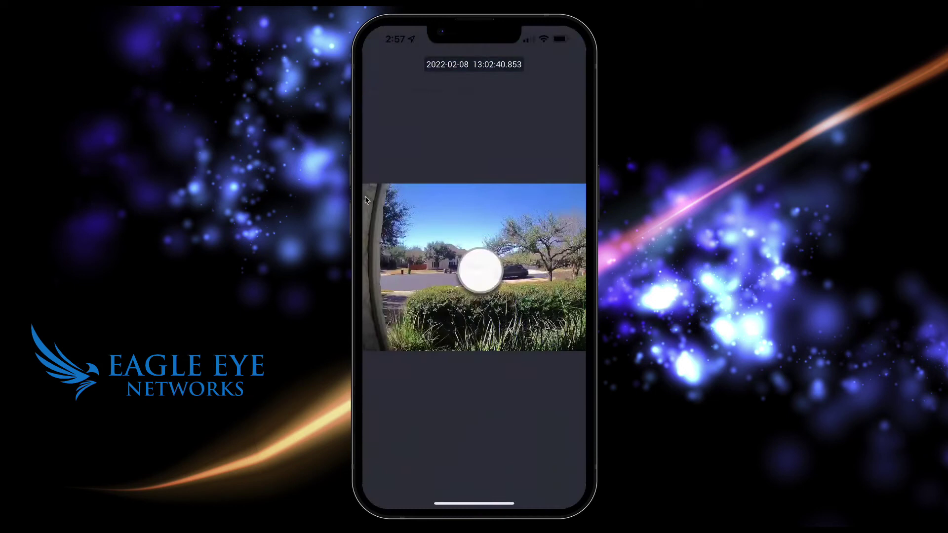
{"action": "left_click", "coordinate": [475, 269]}
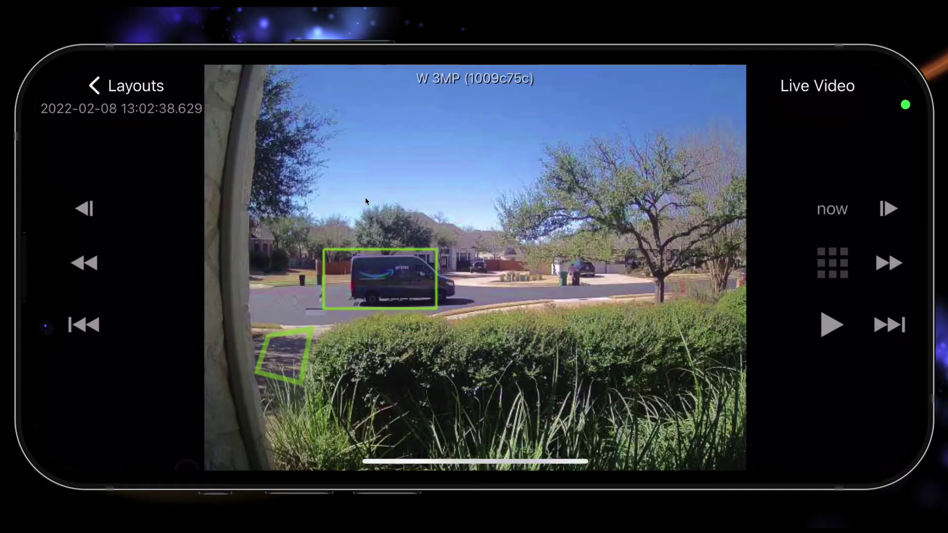
{"action": "left_click", "coordinate": [390, 62]}
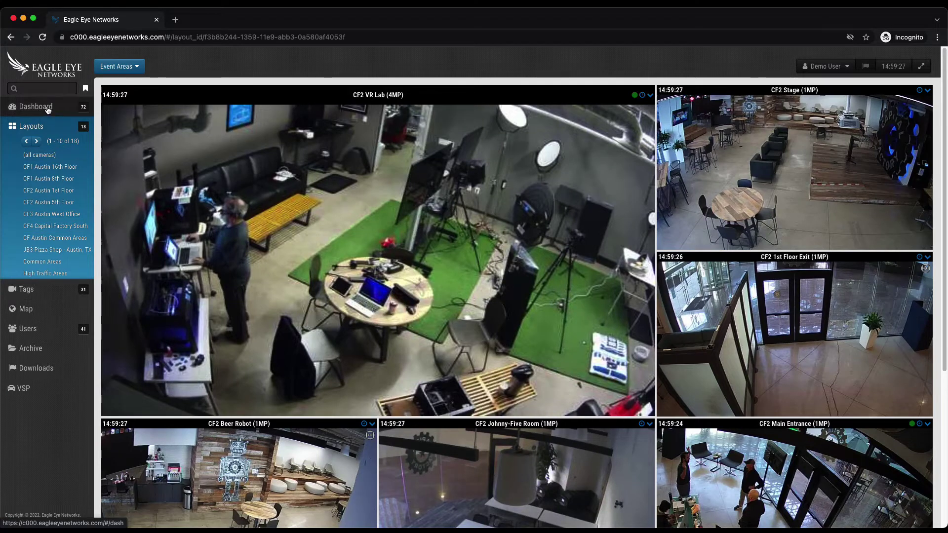
- Filter the Dashboard's camera table by the offline, off and online pie slices, ending on 67 of 79 online
{"action": "left_click", "coordinate": [47, 108]}
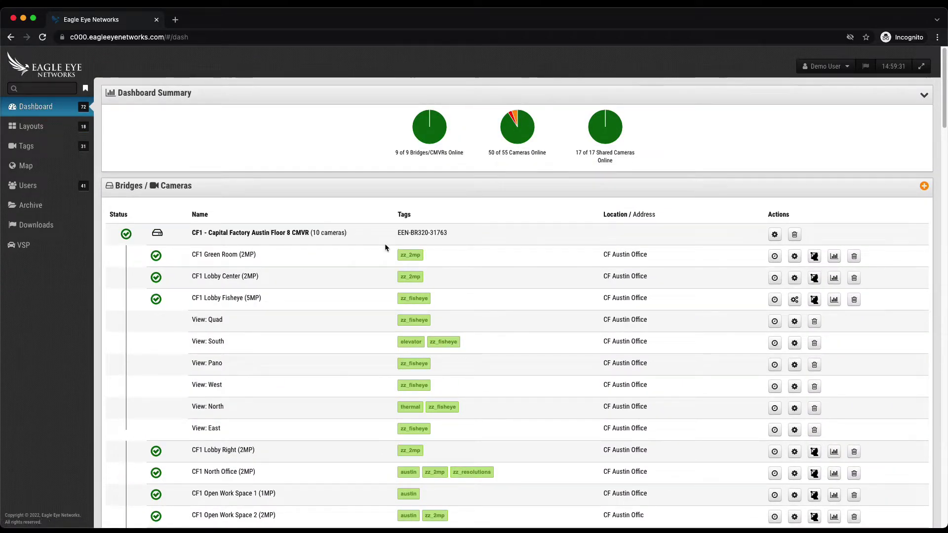
{"action": "left_click", "coordinate": [511, 118]}
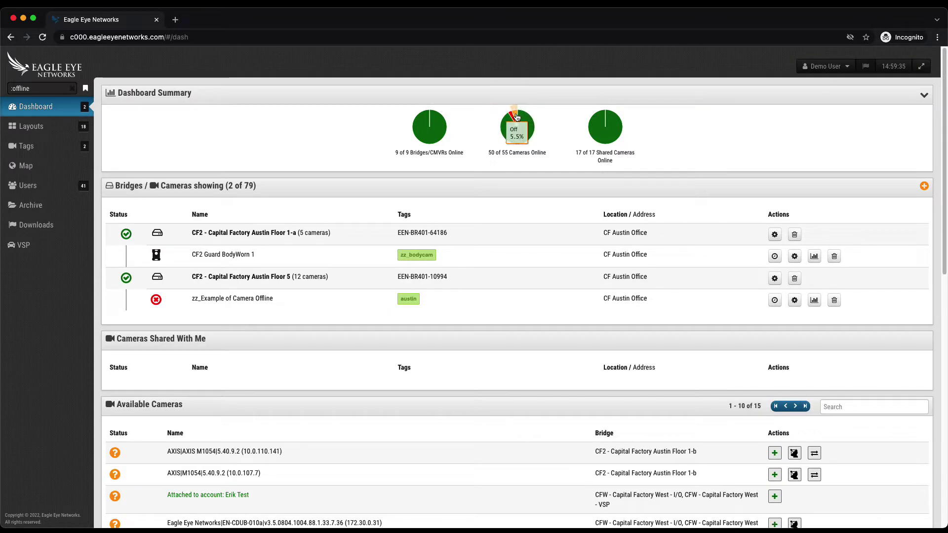
{"action": "left_click", "coordinate": [516, 117]}
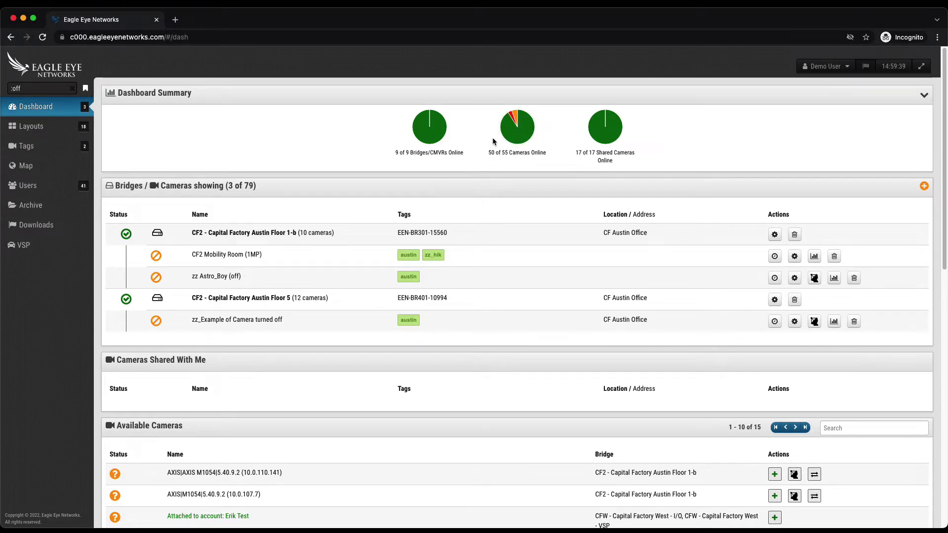
{"action": "left_click", "coordinate": [521, 137]}
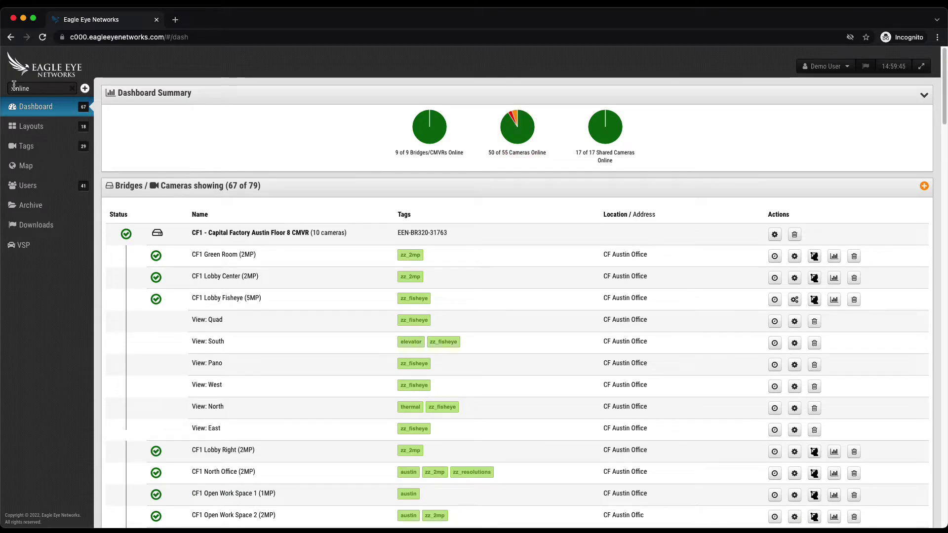
- On the Map, open live previews for the Texas, Amsterdam, VIP Meeting Area and Australia cameras
{"action": "left_click", "coordinate": [28, 168]}
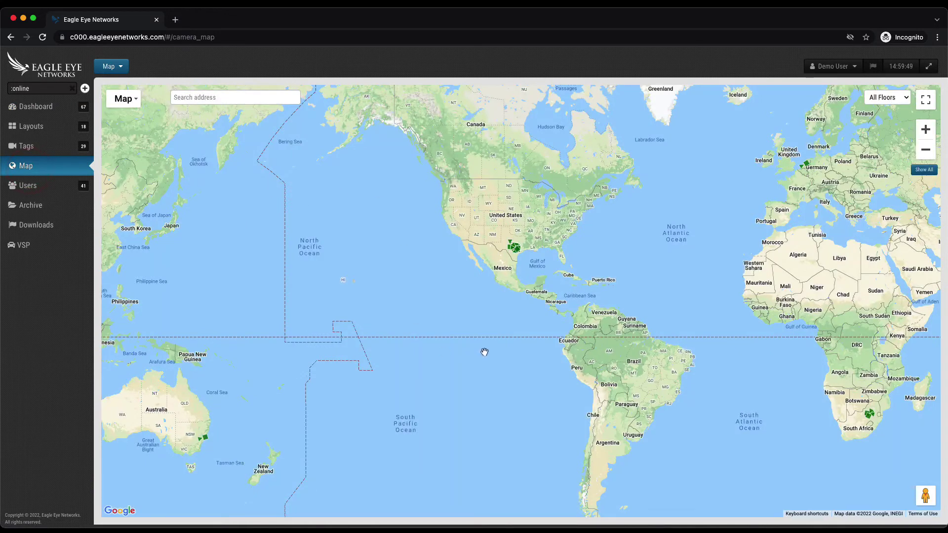
{"action": "left_click", "coordinate": [519, 257]}
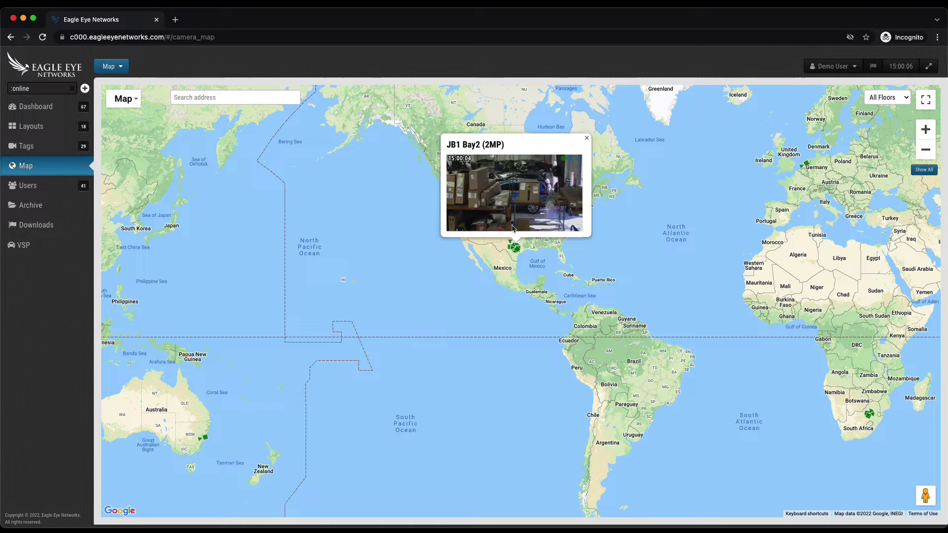
{"action": "left_click", "coordinate": [809, 165]}
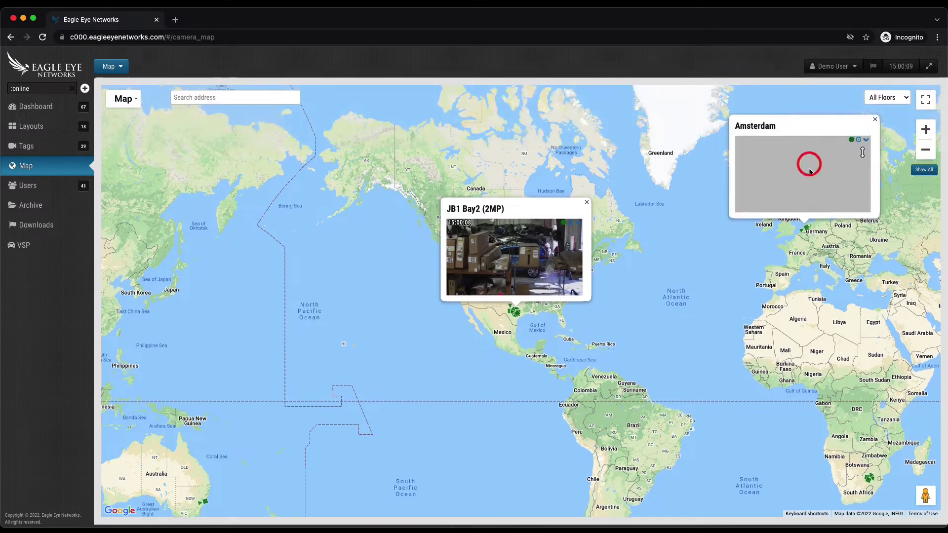
{"action": "left_click", "coordinate": [871, 482]}
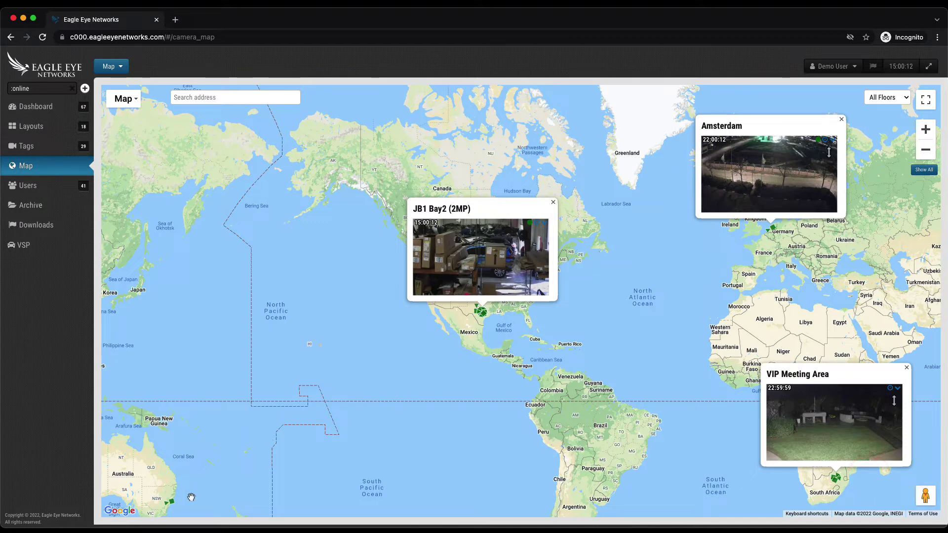
{"action": "left_click", "coordinate": [170, 501]}
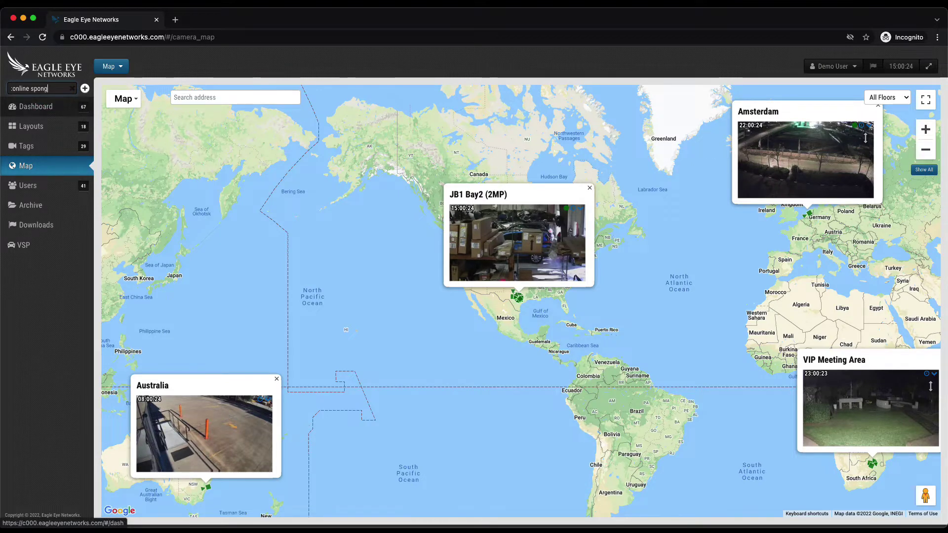
- Filter cameras by 'amster', preview the Amsterdam camera, and switch the map to Satellite
{"action": "key", "text": "BackSpace"}
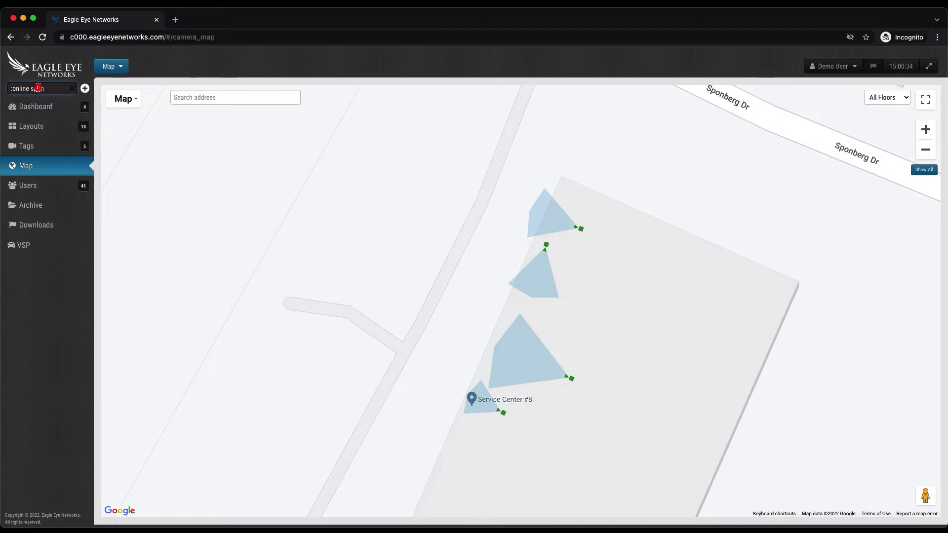
{"action": "double_click", "coordinate": [38, 88]}
{"action": "type", "text": "amster"}
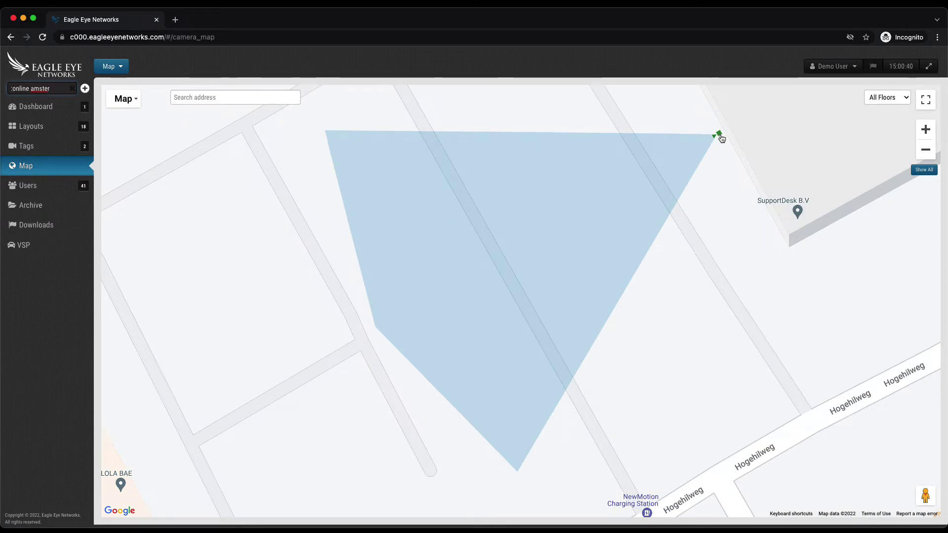
{"action": "left_click", "coordinate": [721, 139]}
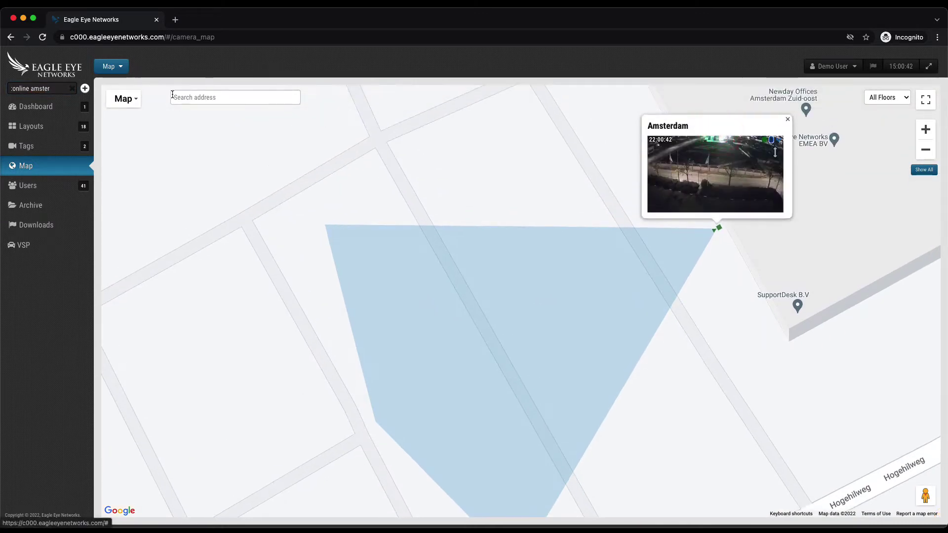
{"action": "left_click", "coordinate": [125, 99]}
{"action": "left_click", "coordinate": [126, 130]}
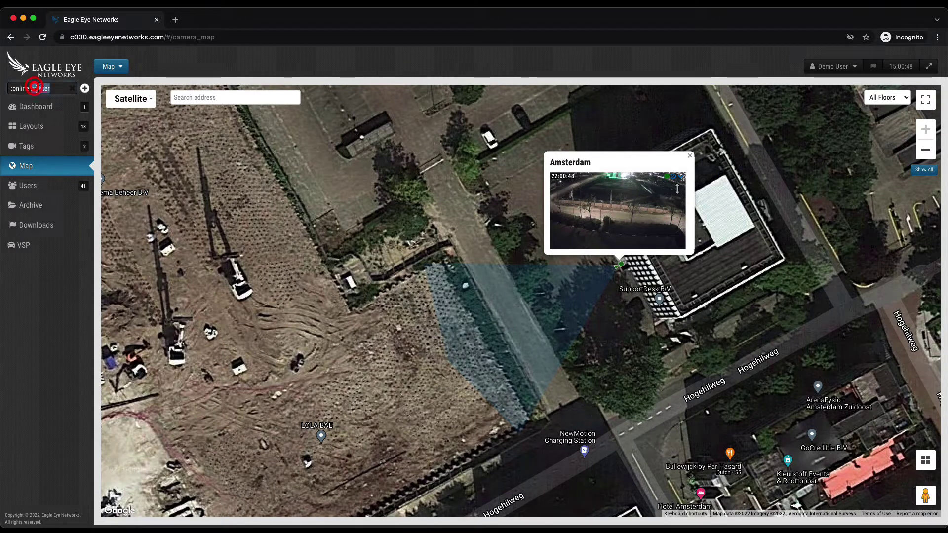
- Filter to 'brazo' and open previews for CF2 VR Lab and CF1 16th Floor Freight Elevator
{"action": "type", "text": "zo"}
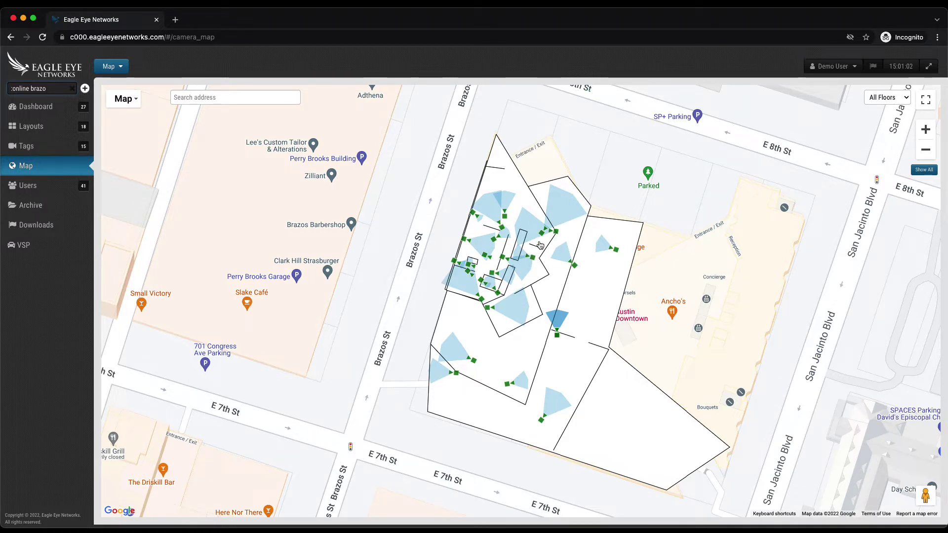
{"action": "left_click", "coordinate": [614, 252]}
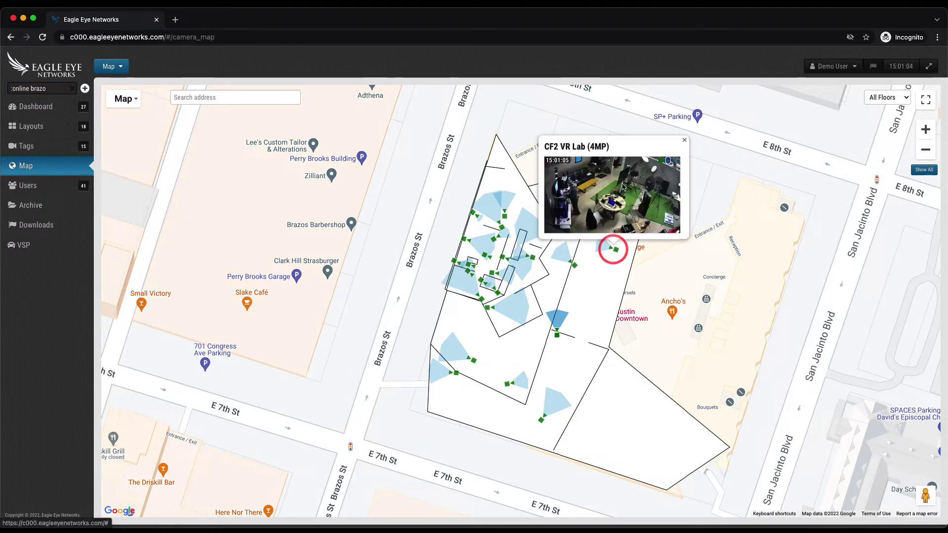
{"action": "left_click", "coordinate": [531, 256]}
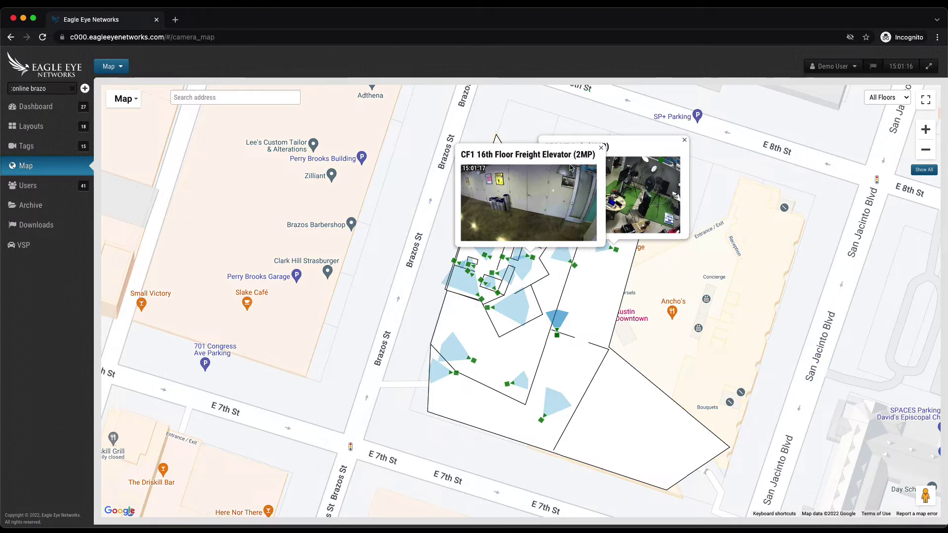
- Filter the all-cameras layout by 'elevator' and pick the entrances tag, leaving CF2 Elevator Lobby 2 (2MP)
{"action": "left_click", "coordinate": [37, 108]}
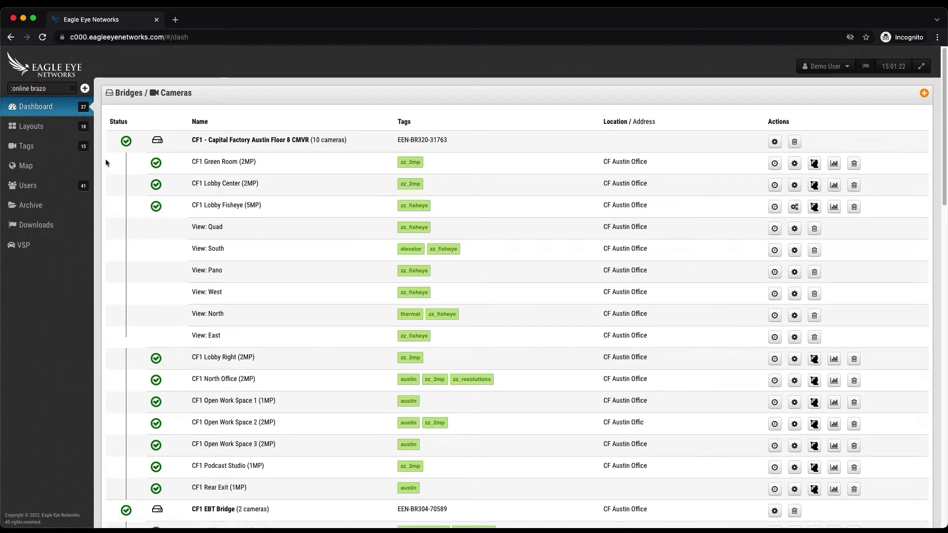
{"action": "left_click", "coordinate": [43, 128]}
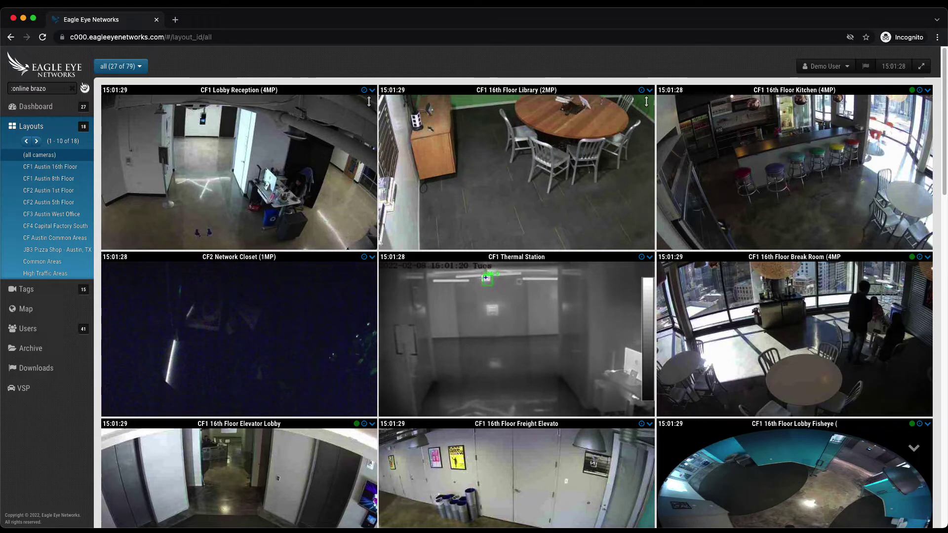
{"action": "triple_click", "coordinate": [49, 90]}
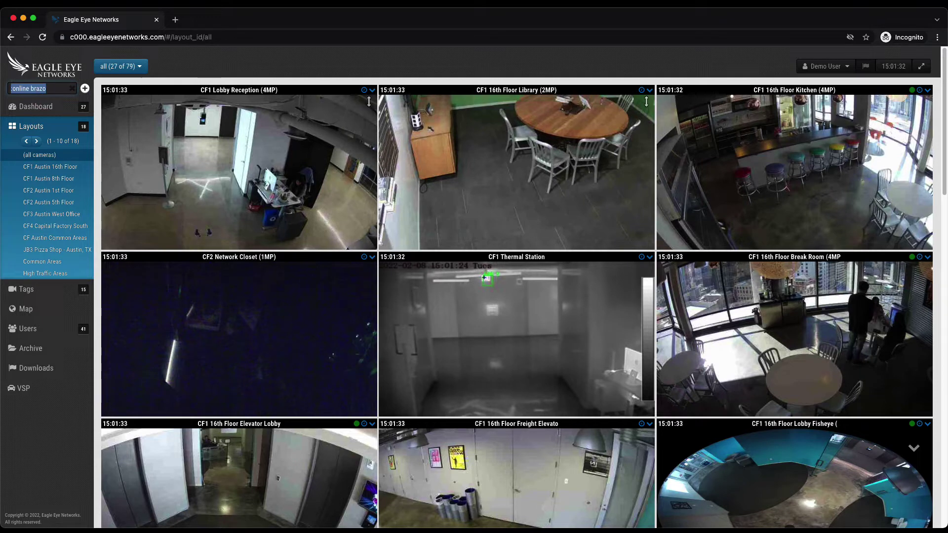
{"action": "type", "text": "eleva"}
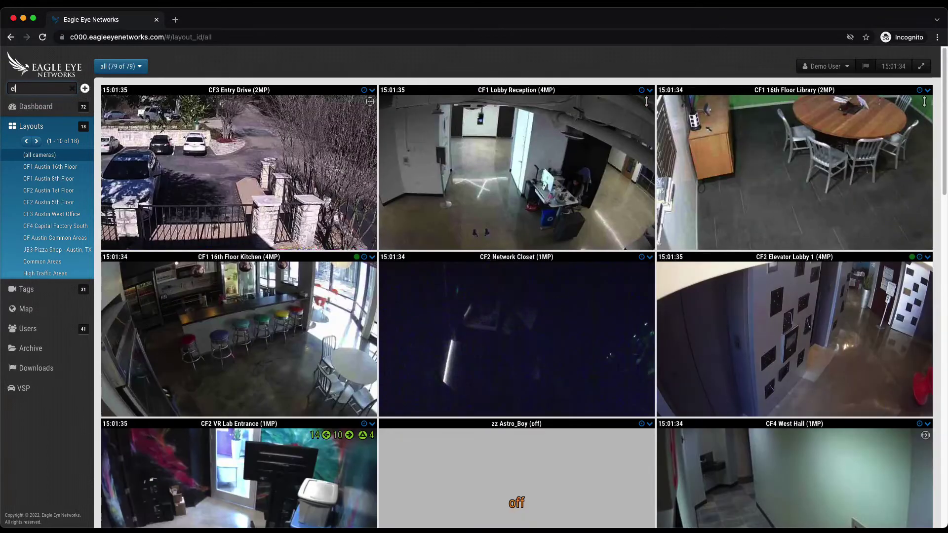
{"action": "type", "text": "tor"}
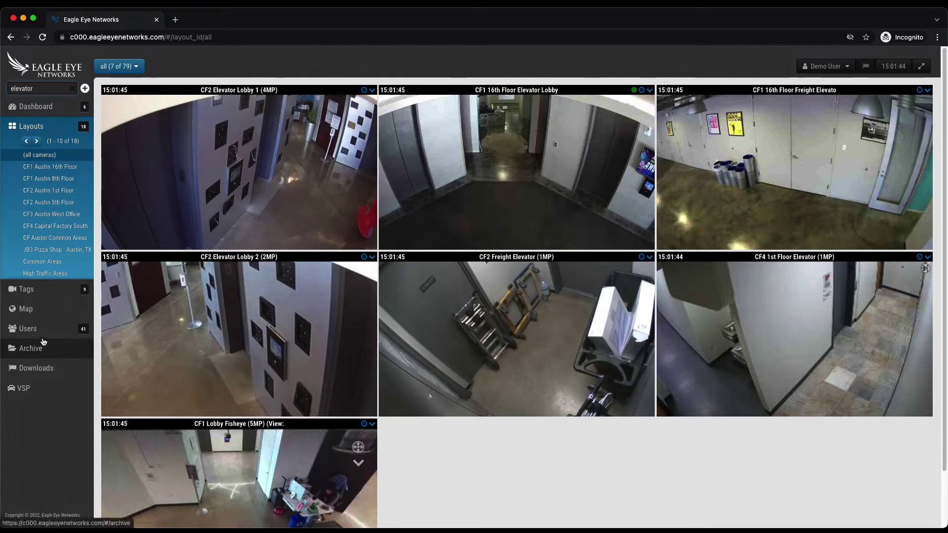
{"action": "left_click", "coordinate": [35, 293]}
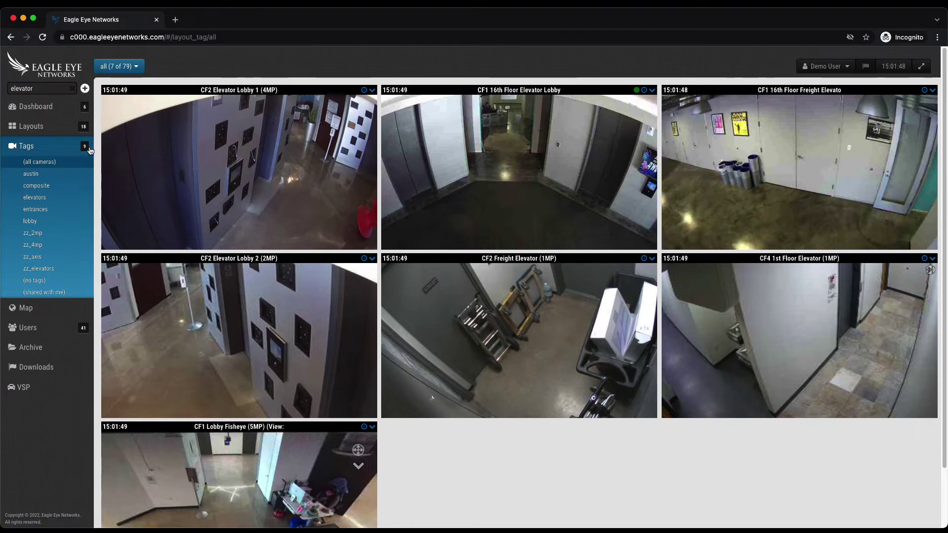
{"action": "left_click", "coordinate": [37, 210]}
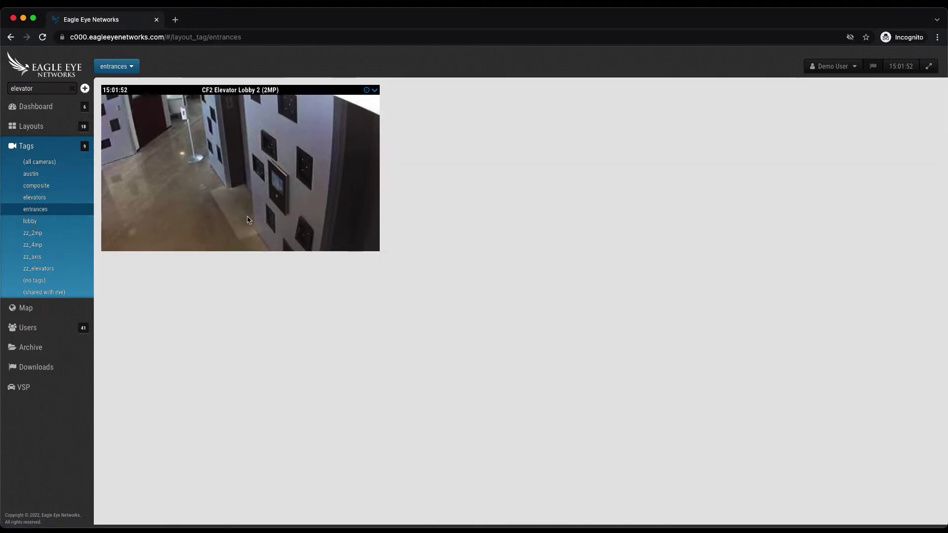
- Search 'entrances', list the matches on the Dashboard, and open then dismiss the Save Filter dialog
{"action": "left_click", "coordinate": [72, 91]}
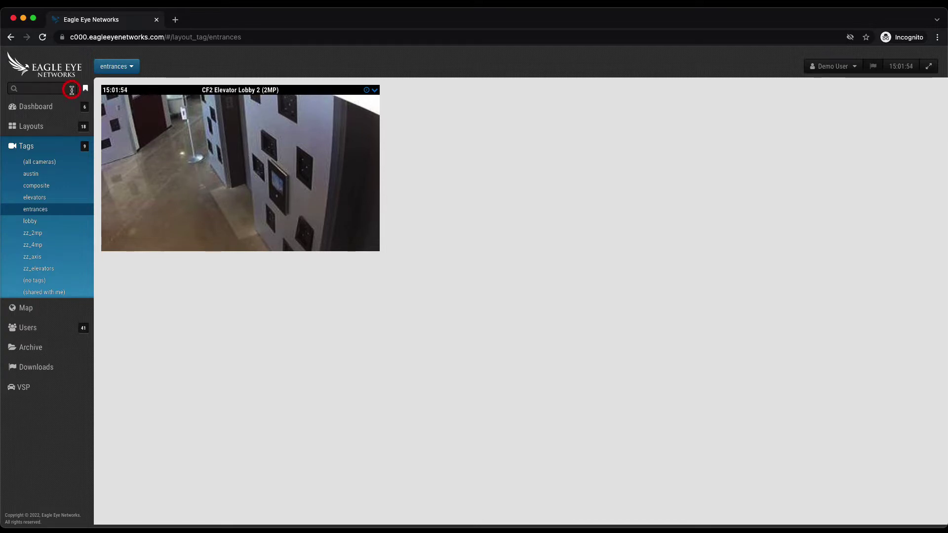
{"action": "left_click", "coordinate": [56, 89]}
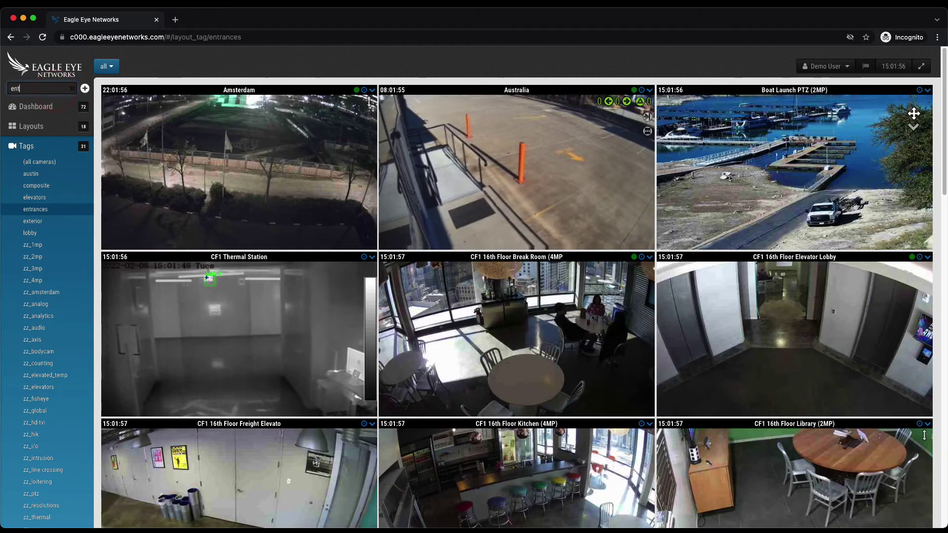
{"action": "type", "text": "entrances"}
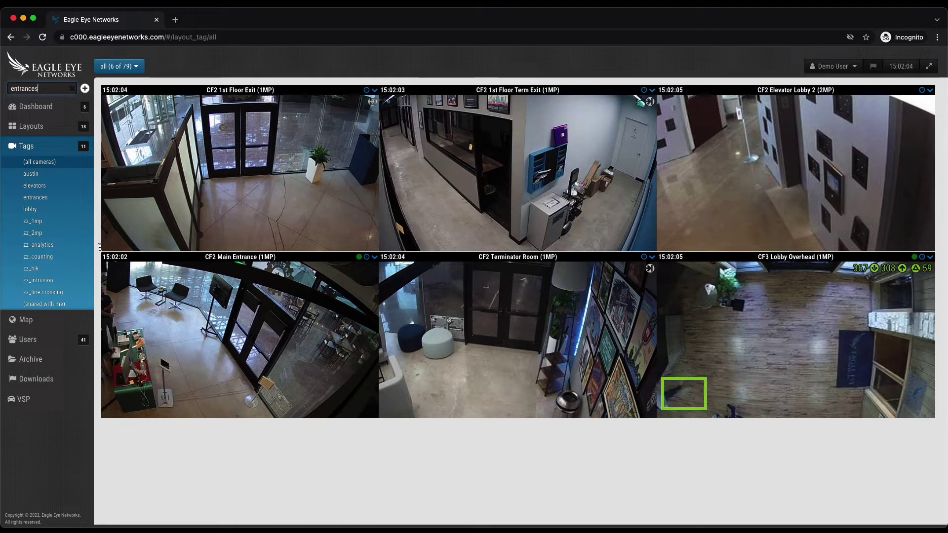
{"action": "left_click", "coordinate": [37, 107]}
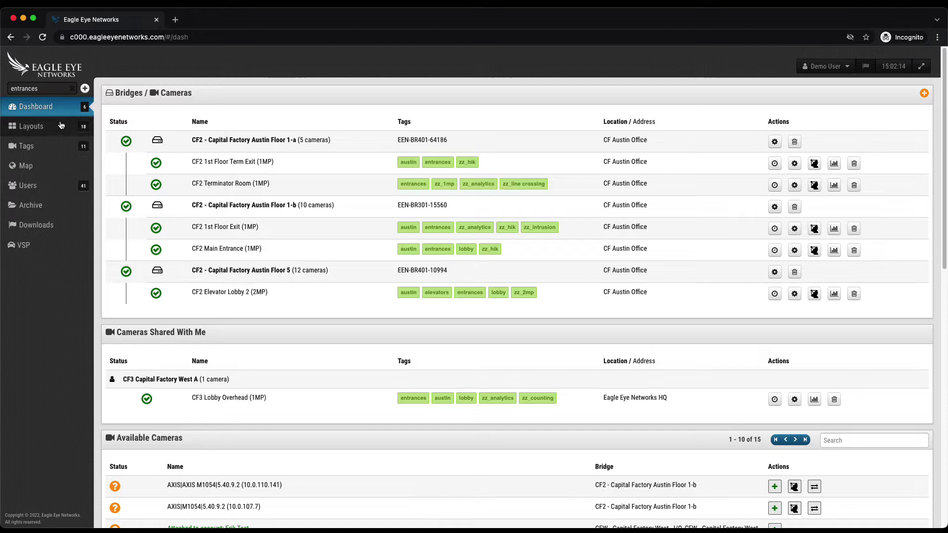
{"action": "left_click", "coordinate": [85, 89]}
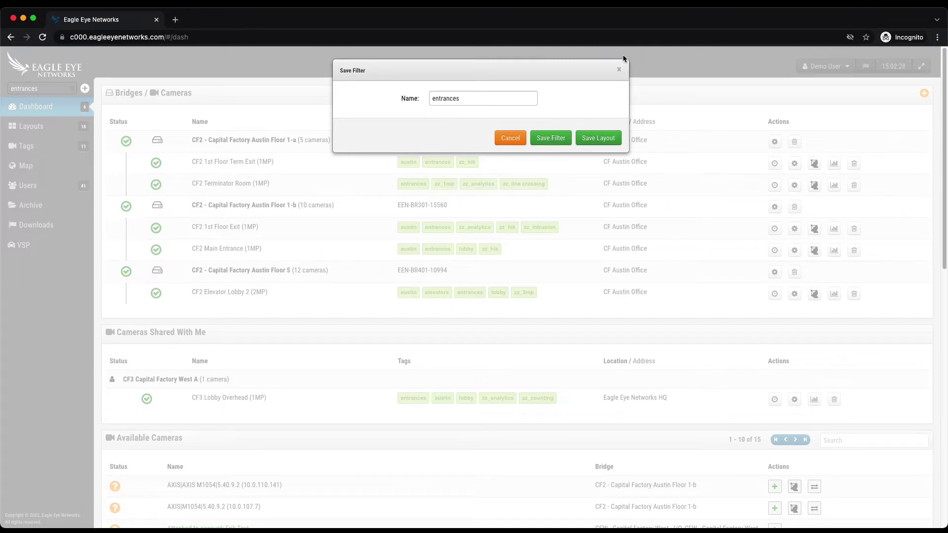
{"action": "left_click", "coordinate": [618, 72]}
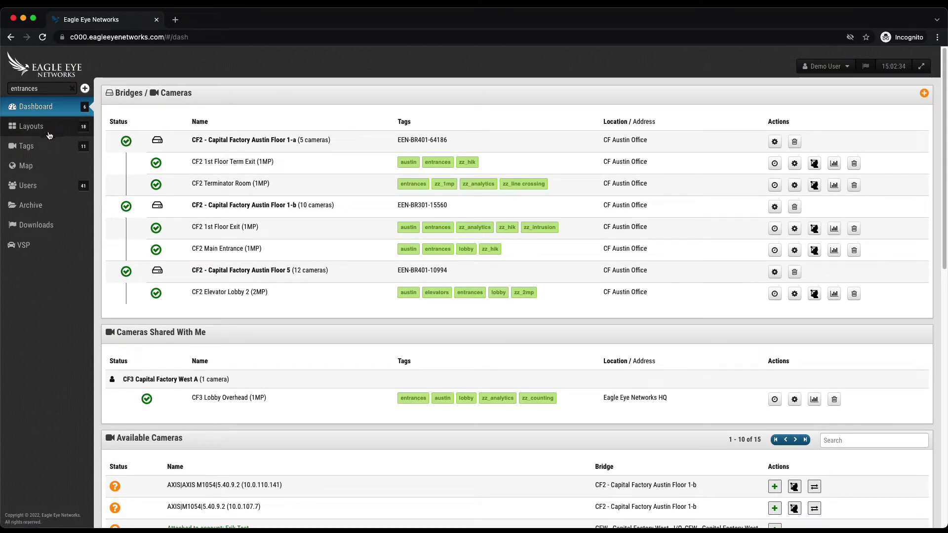
- Show the cameras as a layout grid, clear the entrances search, and pick the entrances tag layout
{"action": "left_click", "coordinate": [49, 131]}
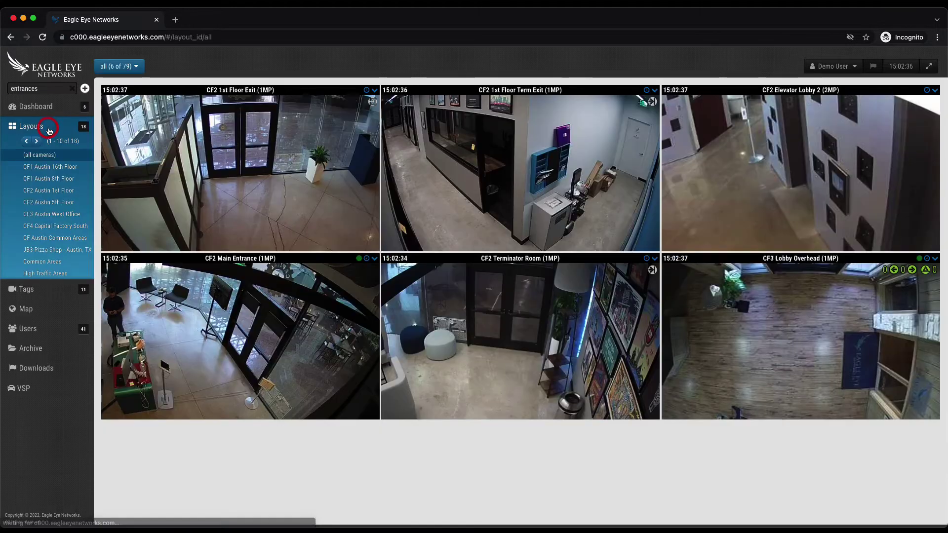
{"action": "left_click", "coordinate": [72, 89]}
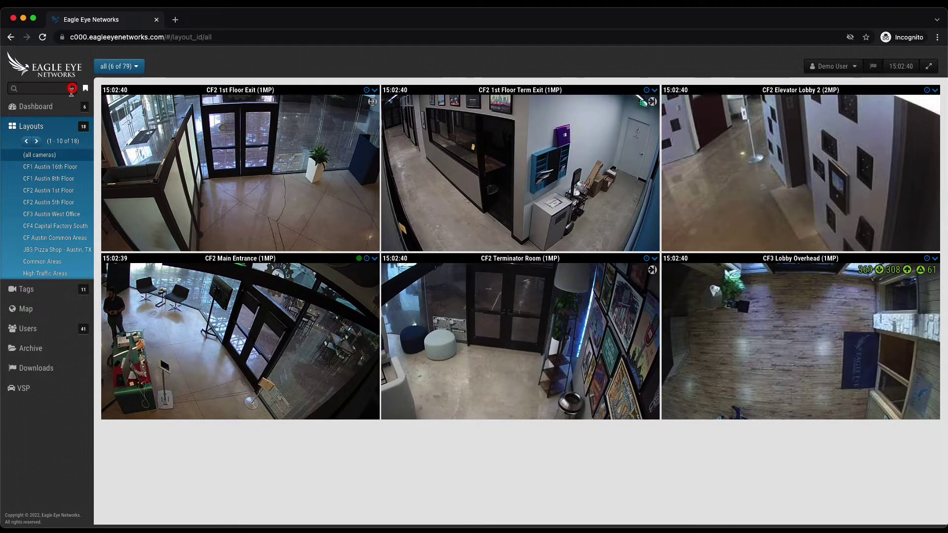
{"action": "left_click", "coordinate": [26, 290]}
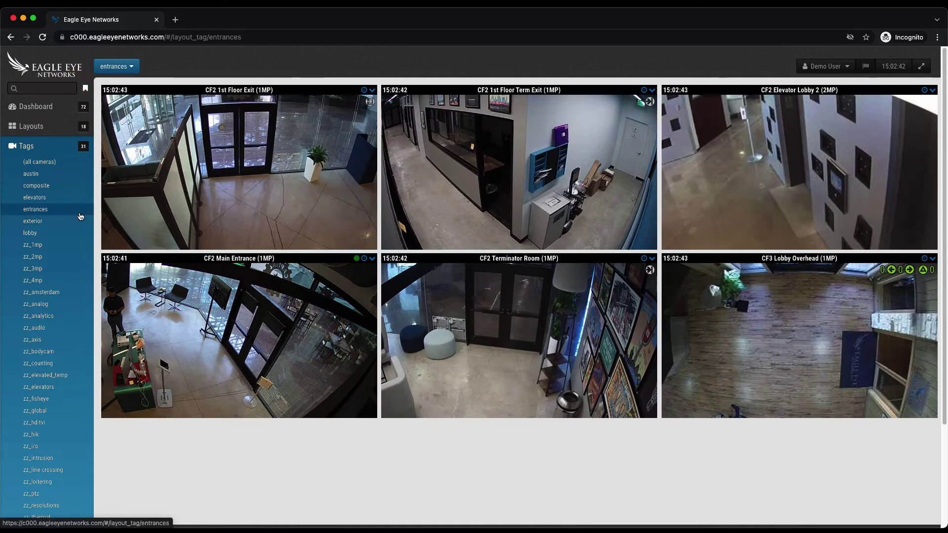
- Apply the saved counting search, then the 'line crossing' saved search, leaving CF2 Terminator Room (1MP)
{"action": "left_click", "coordinate": [86, 88]}
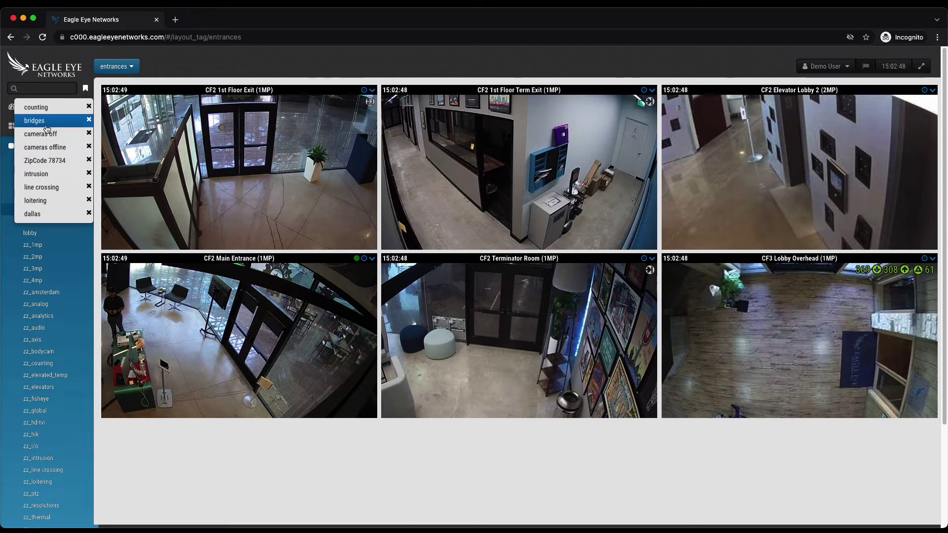
{"action": "left_click", "coordinate": [37, 108]}
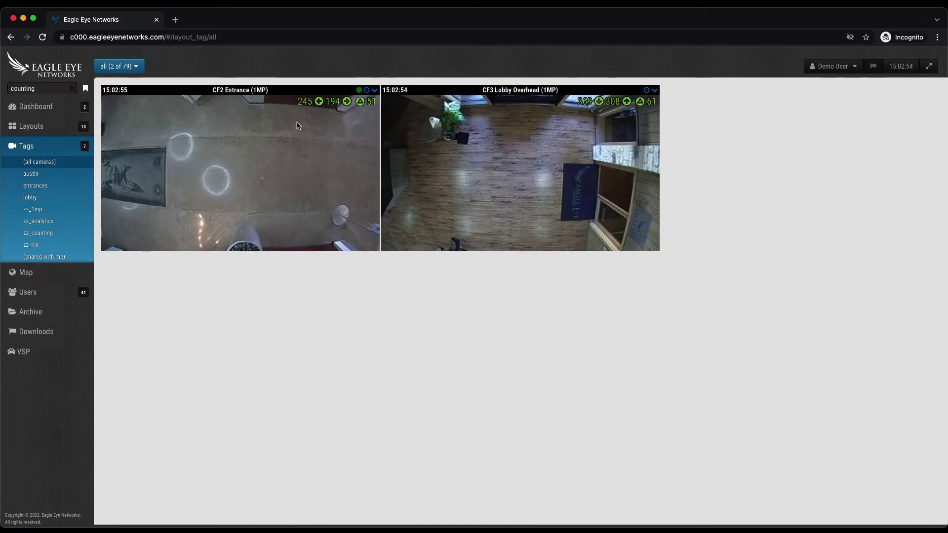
{"action": "left_click", "coordinate": [85, 89]}
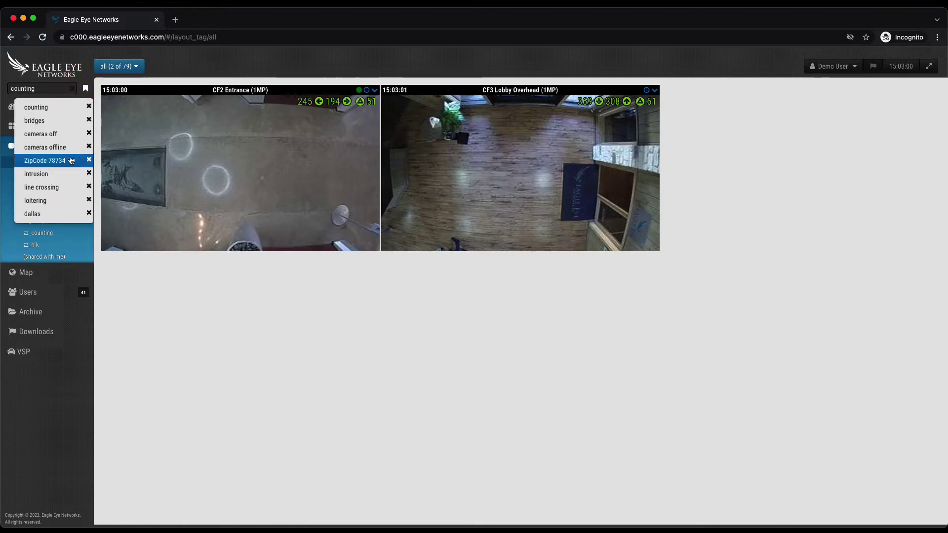
{"action": "left_click", "coordinate": [50, 187]}
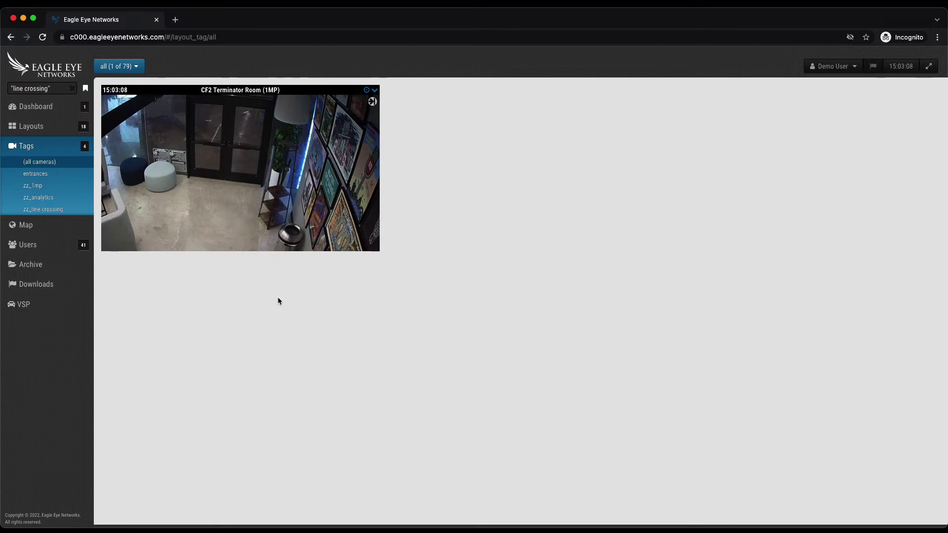
- Open CF2 Terminator Room's history, enlarge the window, and rewind to around 14:47
{"action": "left_click", "coordinate": [366, 92]}
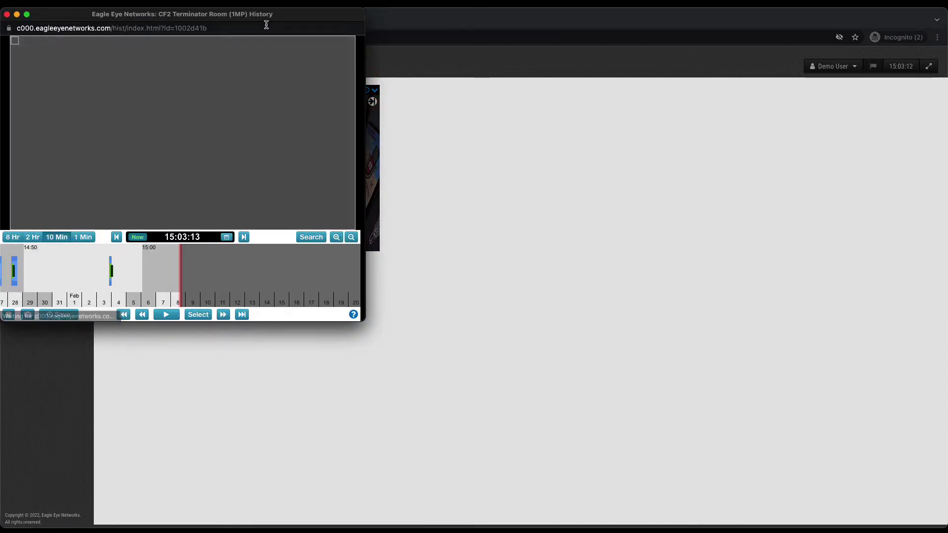
{"action": "left_click_drag", "start_coordinate": [362, 320], "coordinate": [583, 464]}
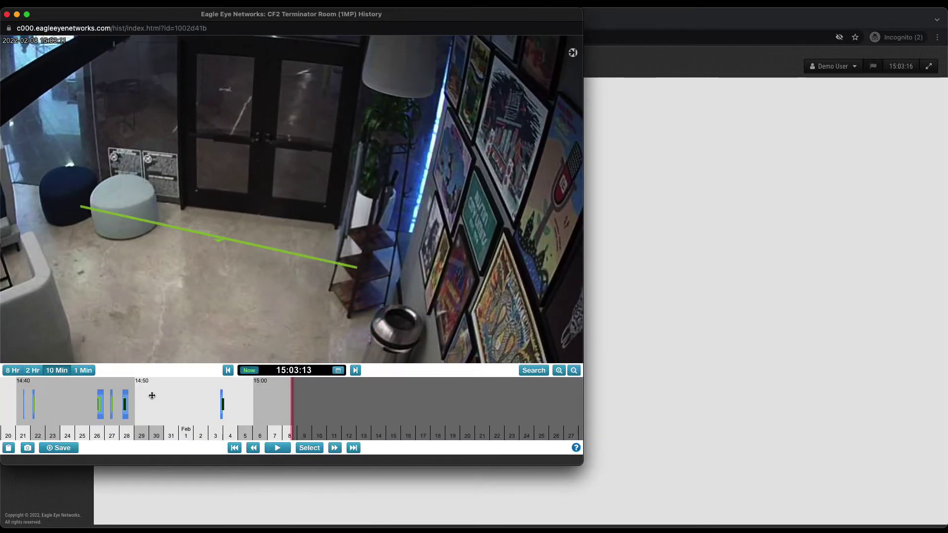
{"action": "left_click_drag", "start_coordinate": [152, 395], "coordinate": [342, 404]}
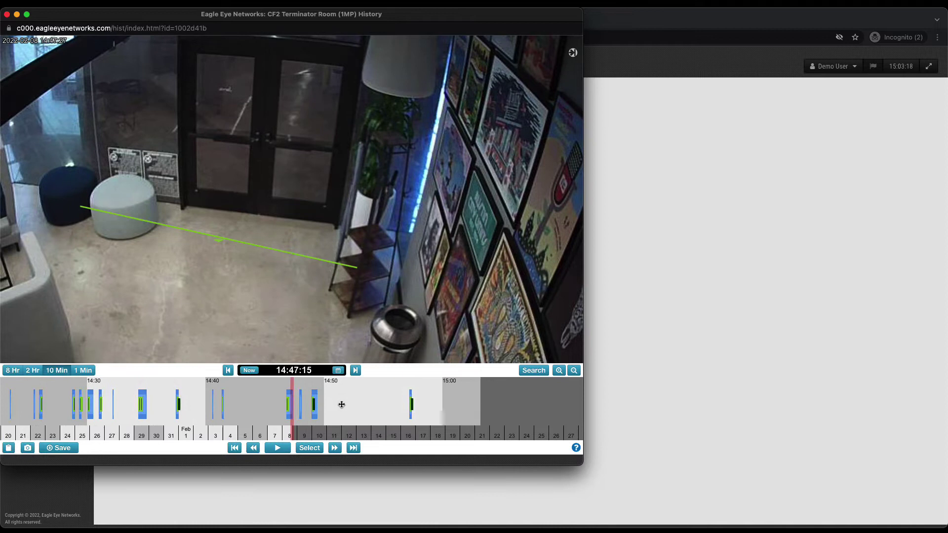
- Set the timeline to a 1-minute scale and fine-tune playback to 14:46:54
{"action": "left_click", "coordinate": [84, 370]}
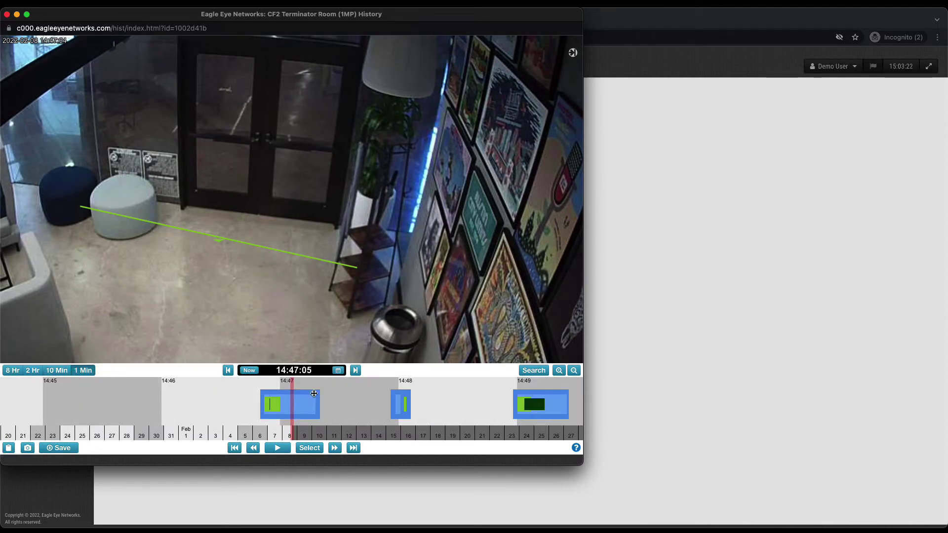
{"action": "left_click_drag", "start_coordinate": [321, 404], "coordinate": [312, 402]}
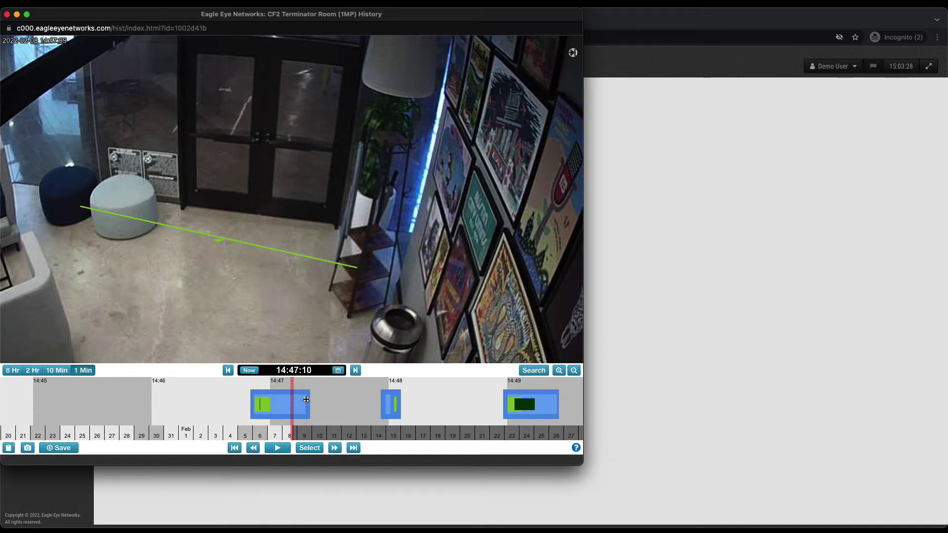
{"action": "left_click", "coordinate": [281, 404]}
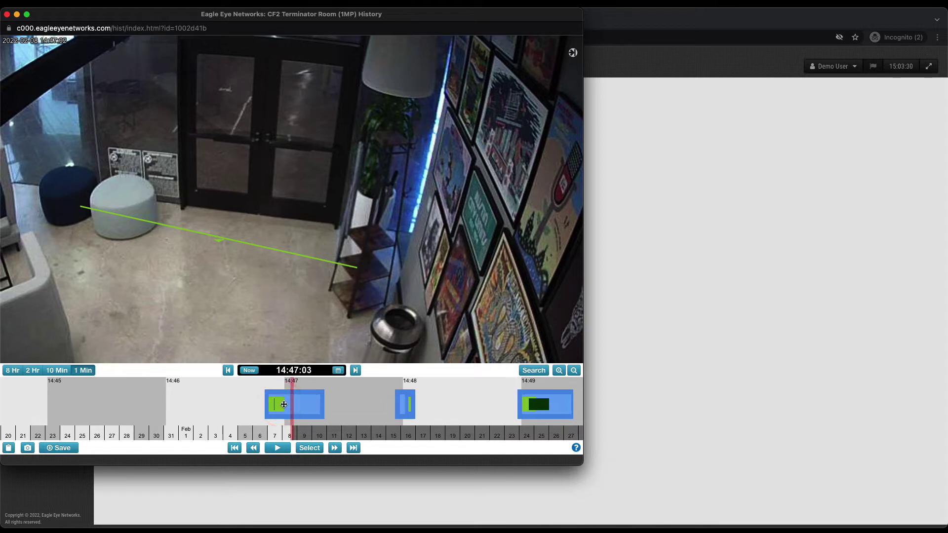
{"action": "left_click_drag", "start_coordinate": [321, 410], "coordinate": [323, 409]}
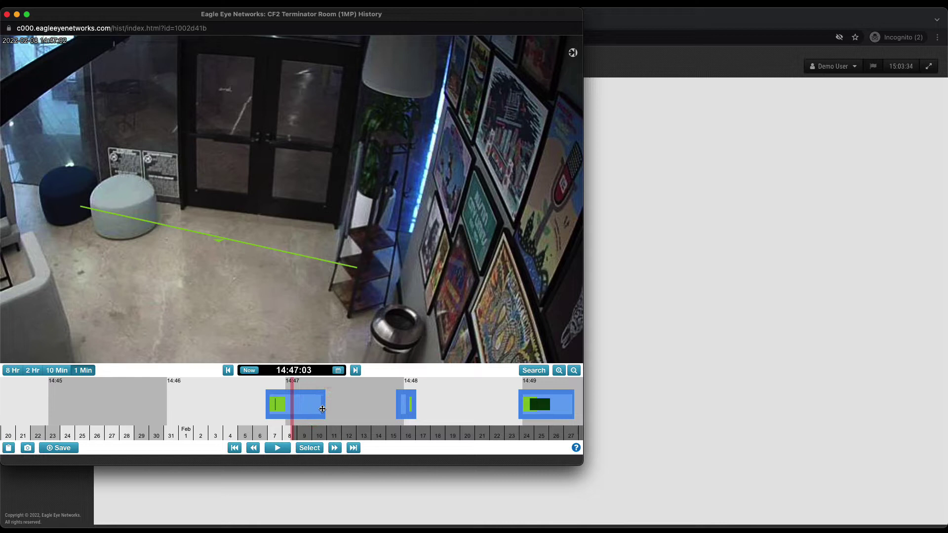
{"action": "left_click_drag", "start_coordinate": [322, 408], "coordinate": [336, 409]}
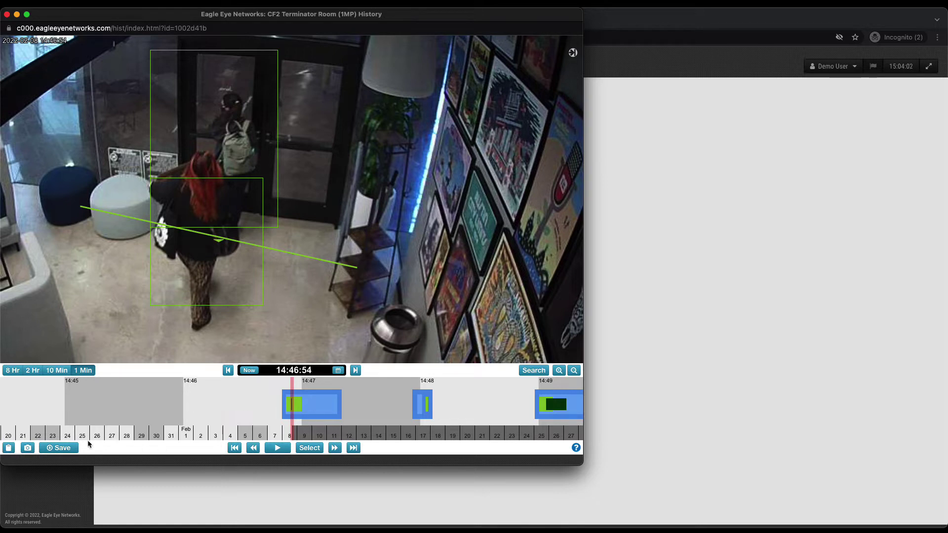
- Open Save Video for the 14:46:50–14:47:20 clip, review the times, and close without saving
{"action": "left_click", "coordinate": [61, 449]}
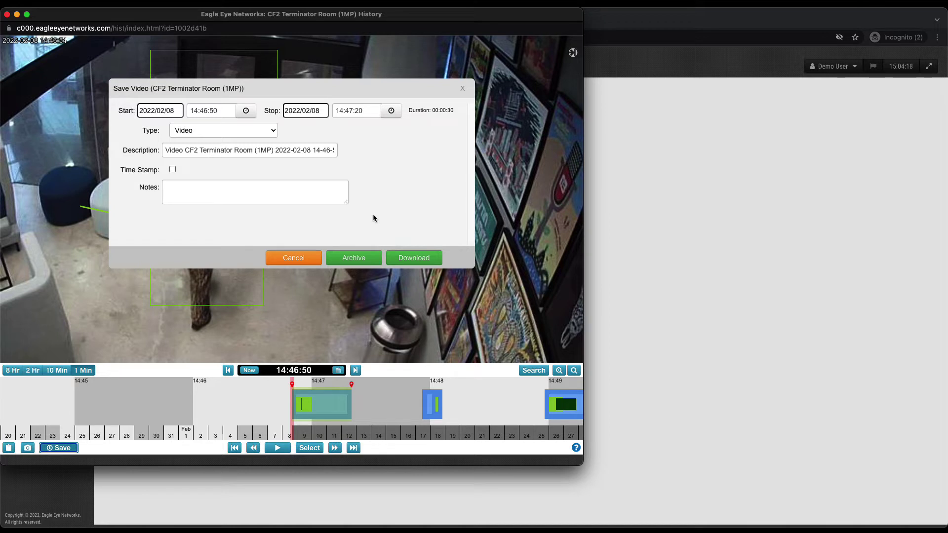
{"action": "left_click", "coordinate": [463, 92]}
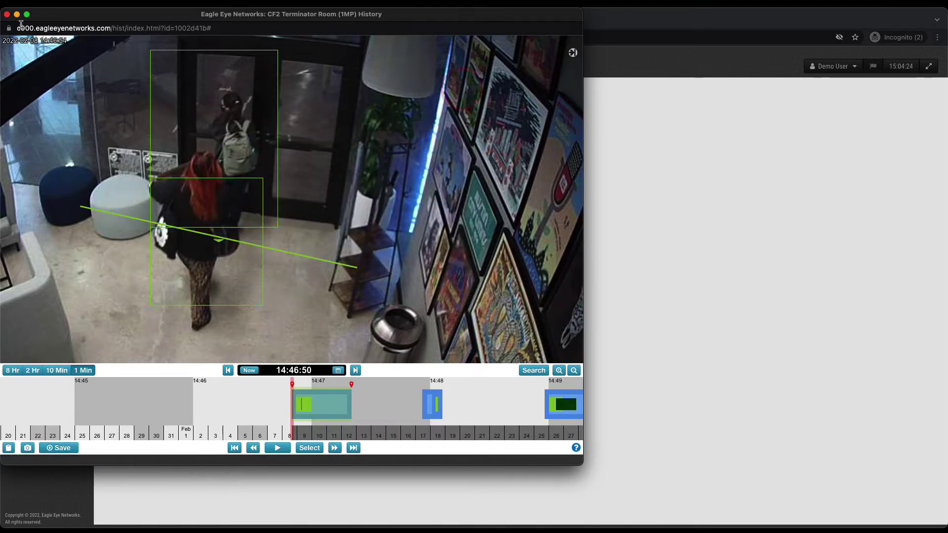
- Close the history window, search 'freig', and open CF1 16th Floor Freight Elevator's Camera Settings
{"action": "left_click", "coordinate": [7, 15]}
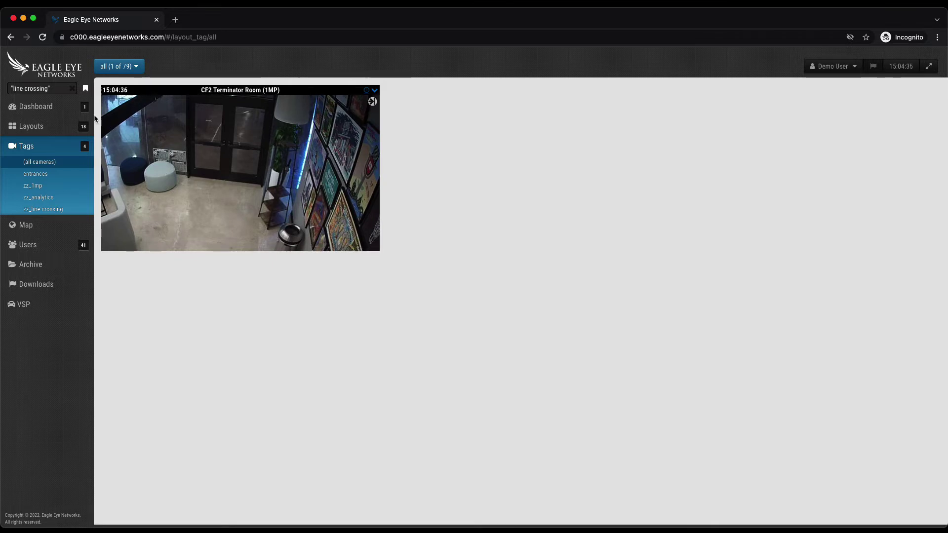
{"action": "triple_click", "coordinate": [62, 91]}
{"action": "type", "text": "freight"}
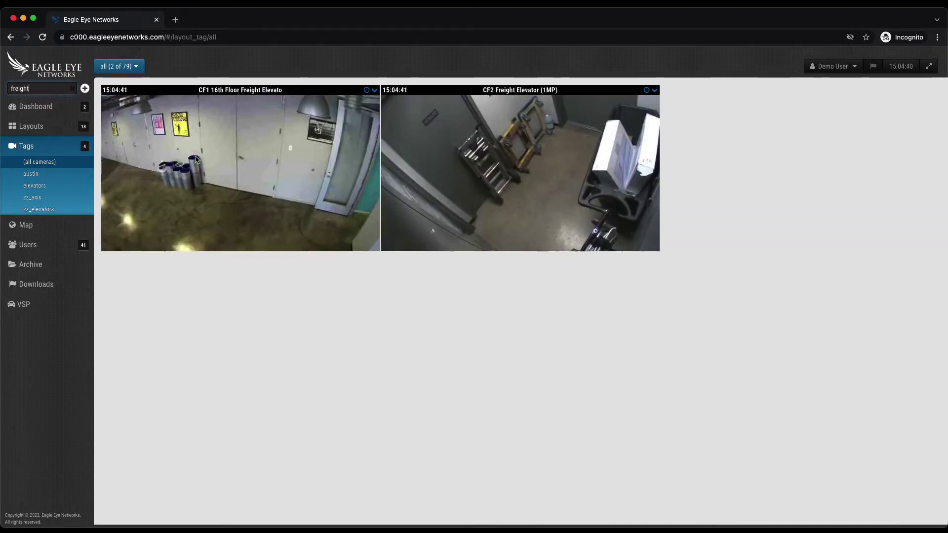
{"action": "left_click", "coordinate": [378, 93]}
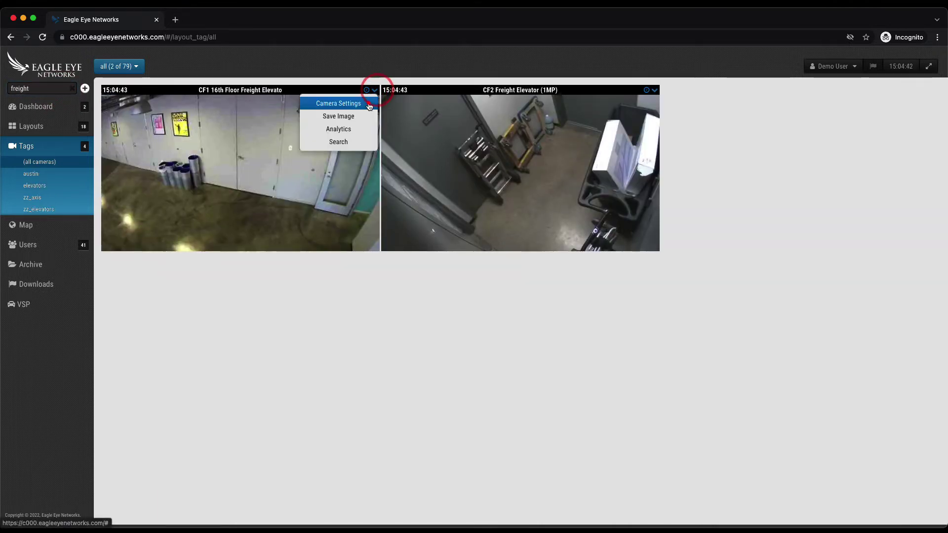
{"action": "left_click", "coordinate": [365, 102]}
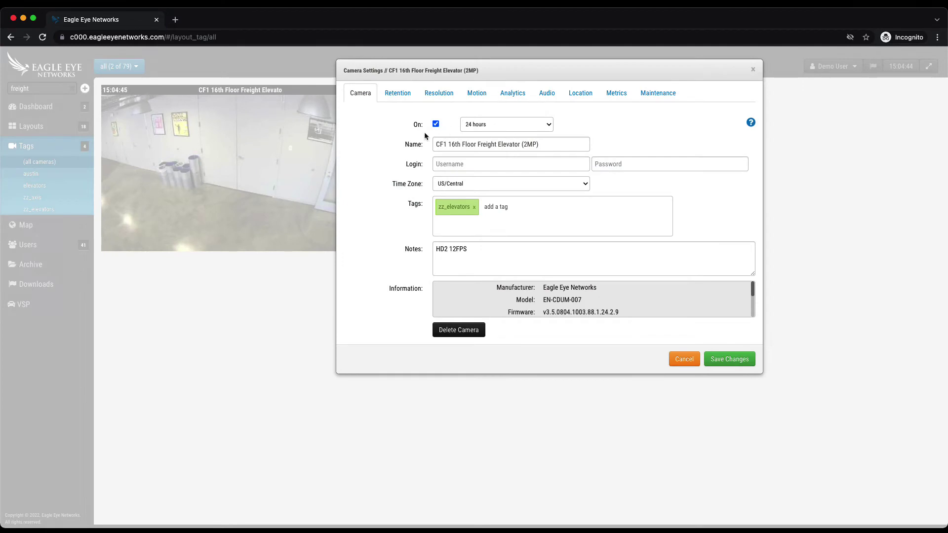
- Review the retention periods and resolution choices, leaving retention and 1080P resolution unchanged
{"action": "left_click", "coordinate": [393, 94]}
{"action": "left_click", "coordinate": [488, 114]}
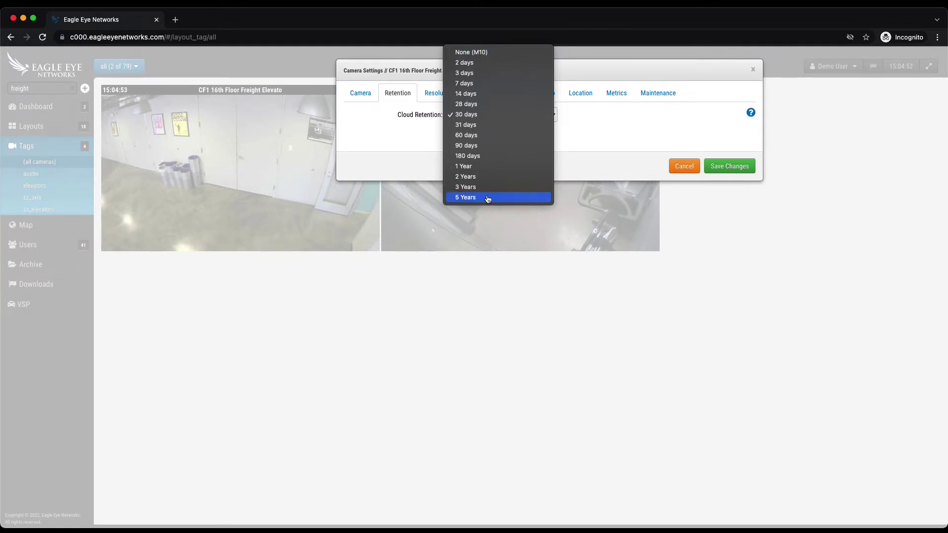
{"action": "left_click", "coordinate": [560, 159]}
{"action": "left_click", "coordinate": [428, 91]}
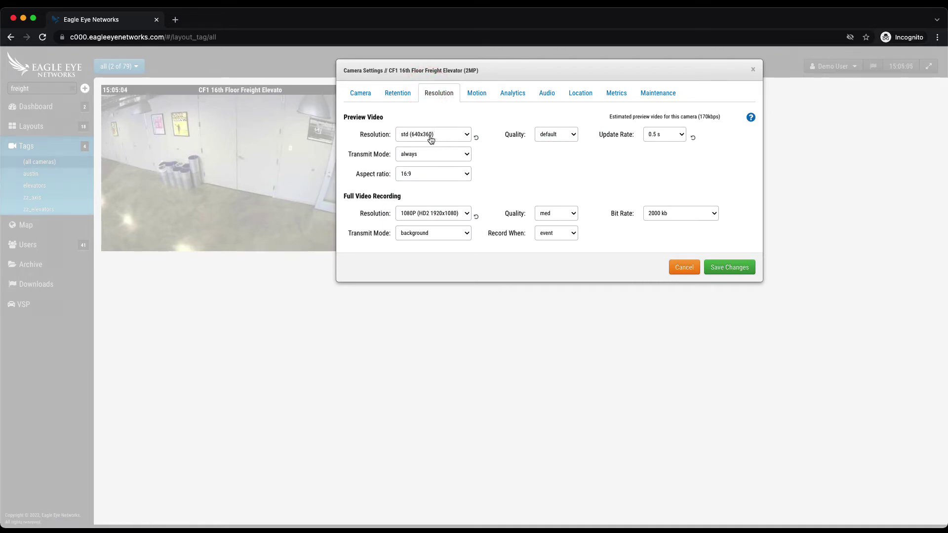
{"action": "left_click", "coordinate": [438, 213]}
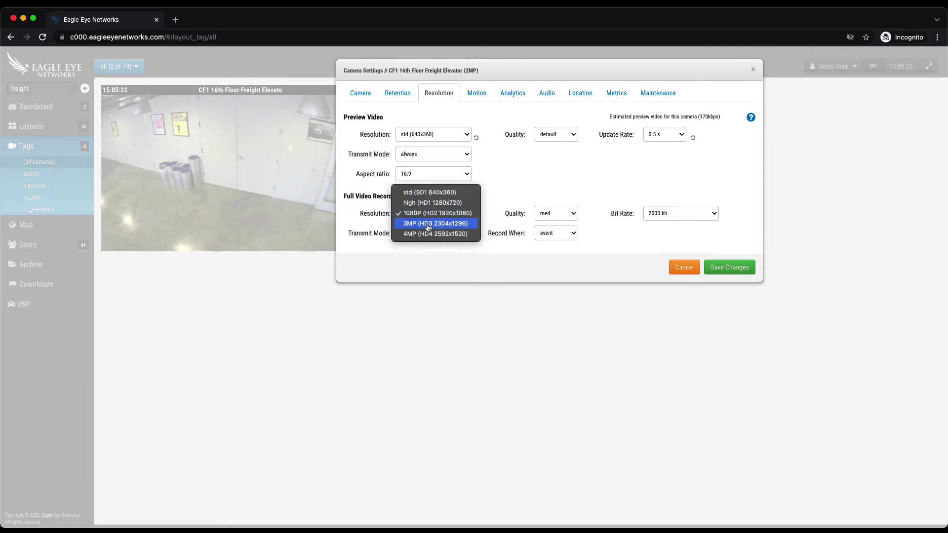
{"action": "left_click", "coordinate": [515, 178]}
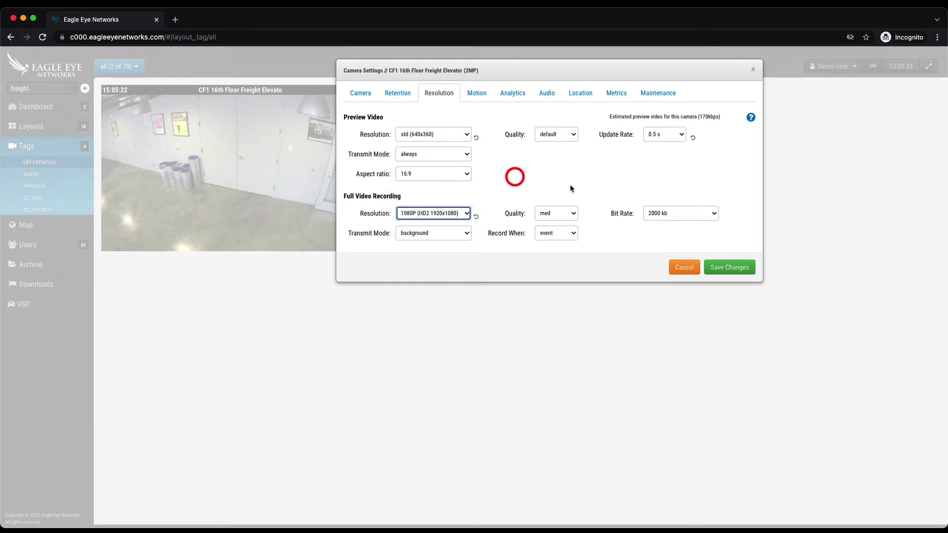
- Review the Motion settings and Region 1's alert options
{"action": "left_click", "coordinate": [477, 94]}
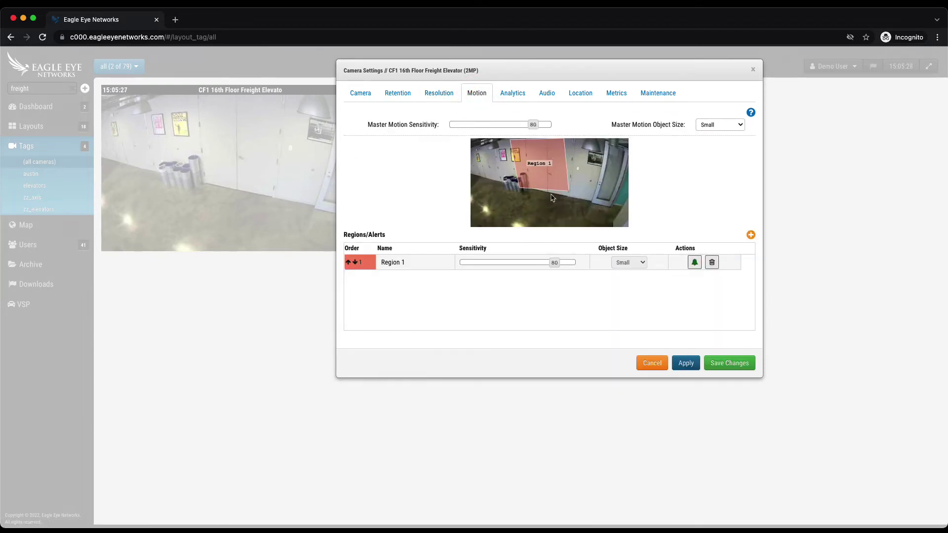
{"action": "left_click", "coordinate": [693, 262]}
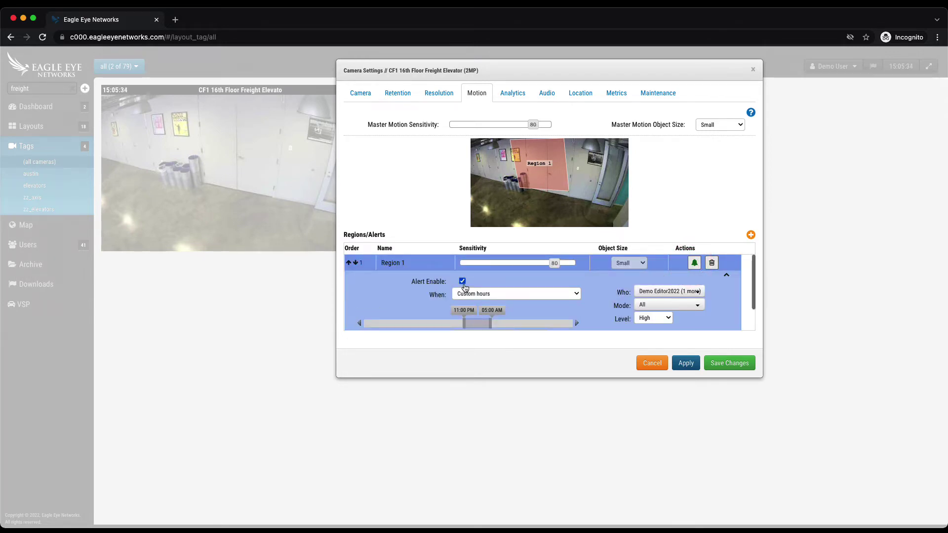
{"action": "scroll", "coordinate": [552, 288], "scroll_direction": "down", "scroll_amount": 1}
{"action": "scroll", "coordinate": [552, 289], "scroll_direction": "down", "scroll_amount": 2}
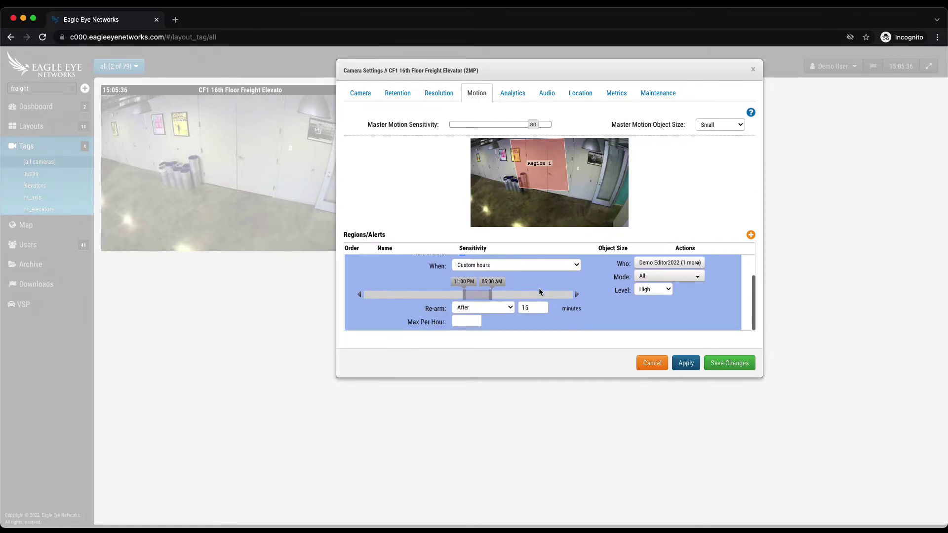
- Look over the Analytics, Location and Maintenance tabs, ending on the Location details
{"action": "left_click", "coordinate": [516, 96]}
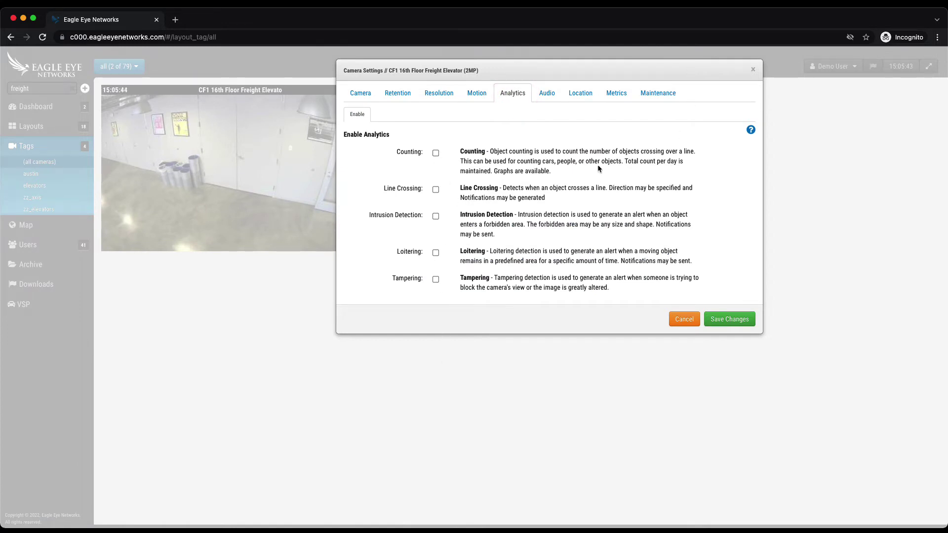
{"action": "left_click", "coordinate": [584, 93]}
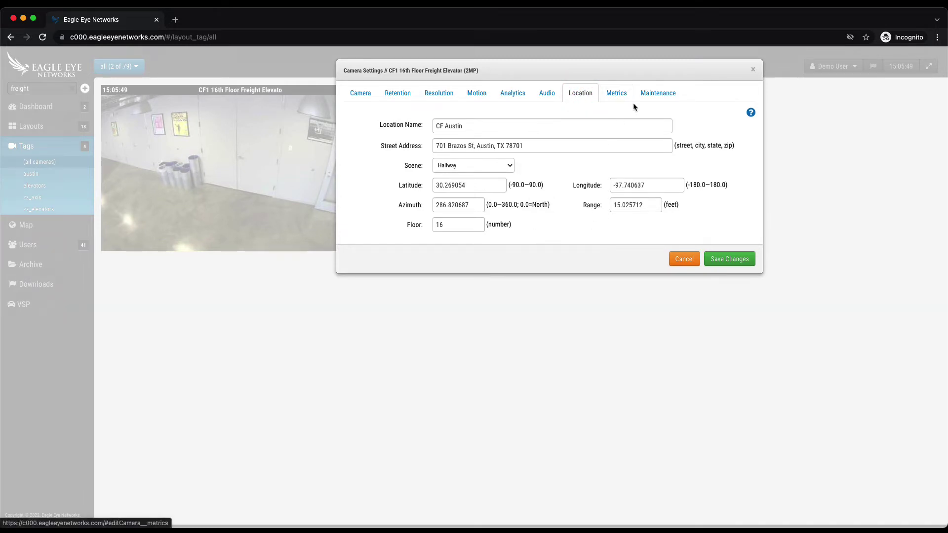
{"action": "left_click", "coordinate": [656, 97]}
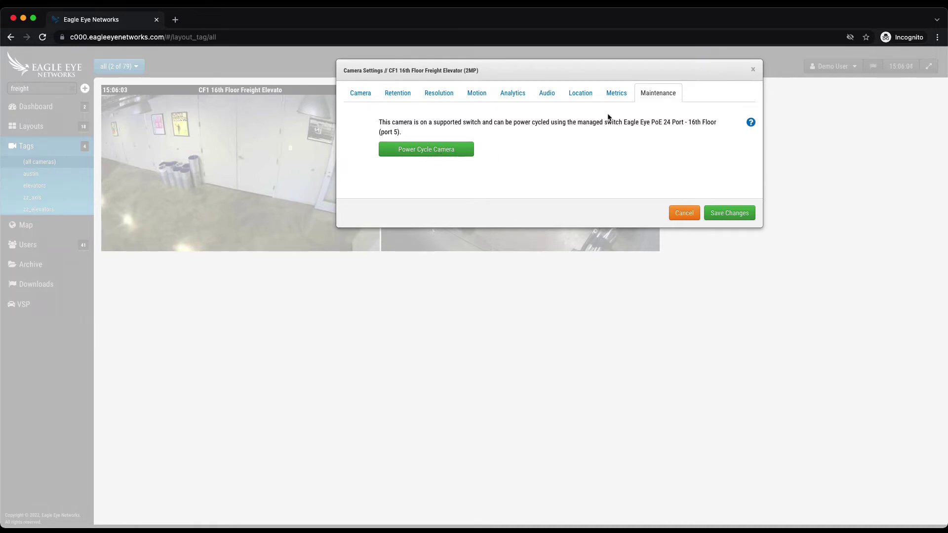
{"action": "left_click", "coordinate": [576, 95]}
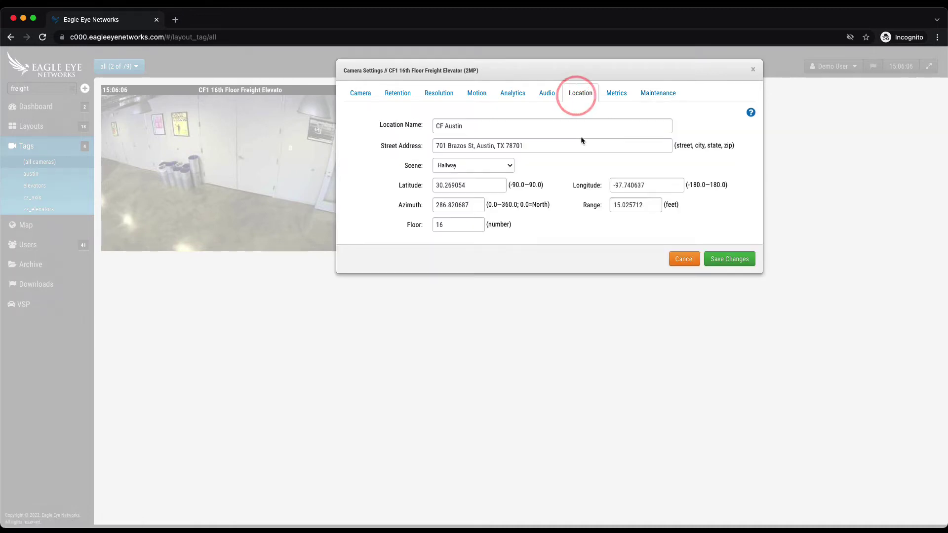
- Cancel the settings, open CF1 freight camera history, rewind, and set the timeline to 1 Min
{"action": "left_click", "coordinate": [685, 259]}
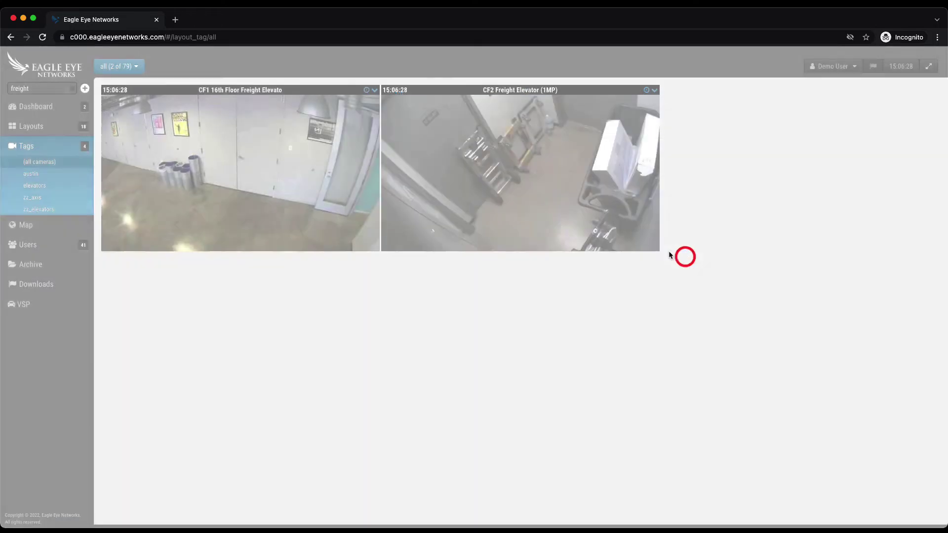
{"action": "left_click", "coordinate": [365, 92]}
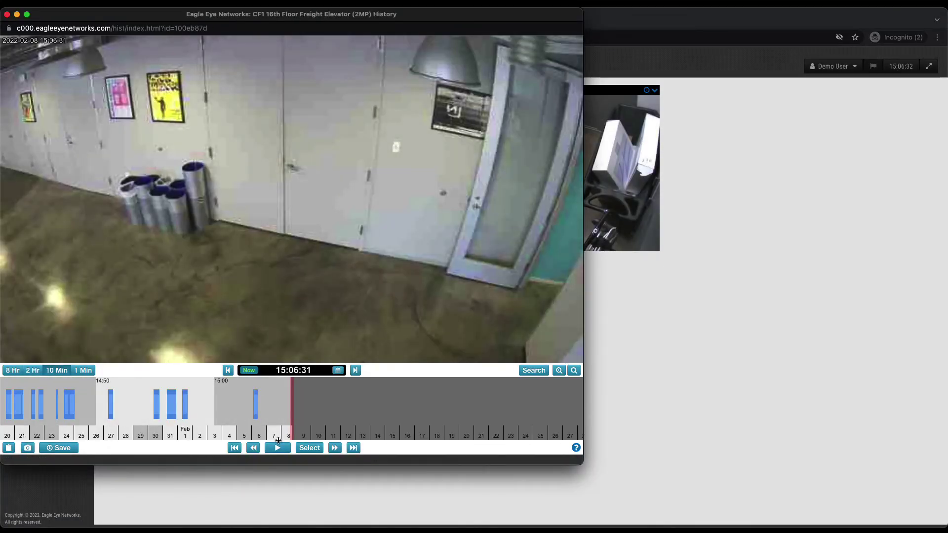
{"action": "left_click", "coordinate": [253, 449]}
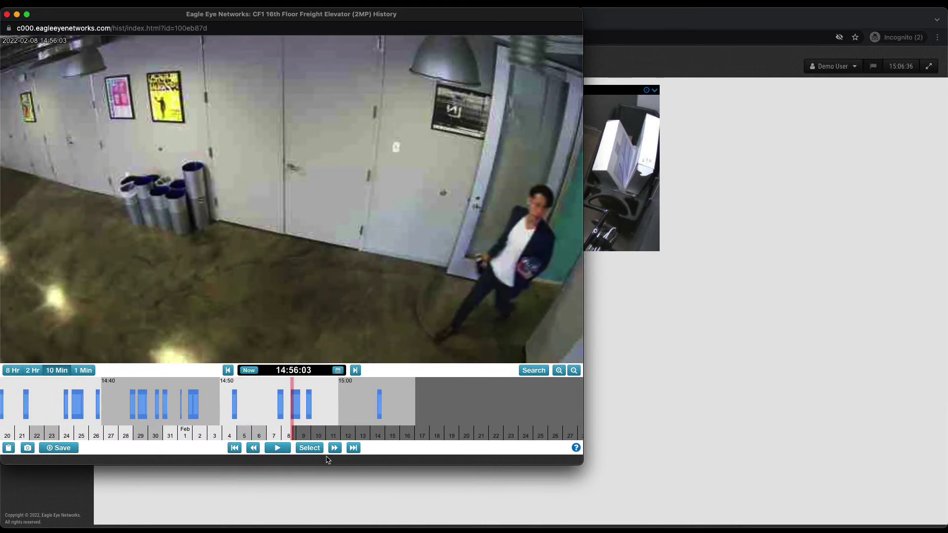
{"action": "left_click", "coordinate": [333, 448]}
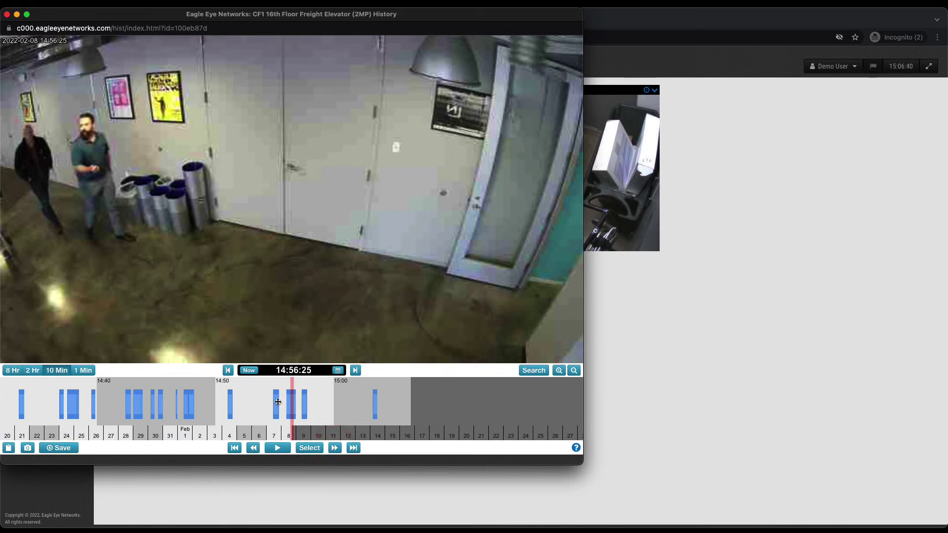
{"action": "left_click", "coordinate": [84, 370]}
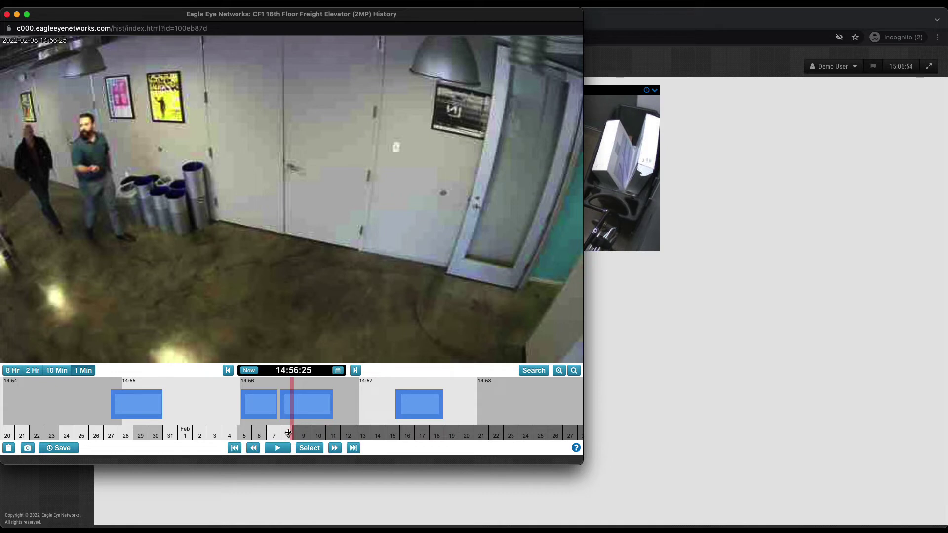
- Play at 4x and drag the timeline and date strip back to Feb 4, 09:30
{"action": "left_click_drag", "start_coordinate": [345, 398], "coordinate": [347, 399]}
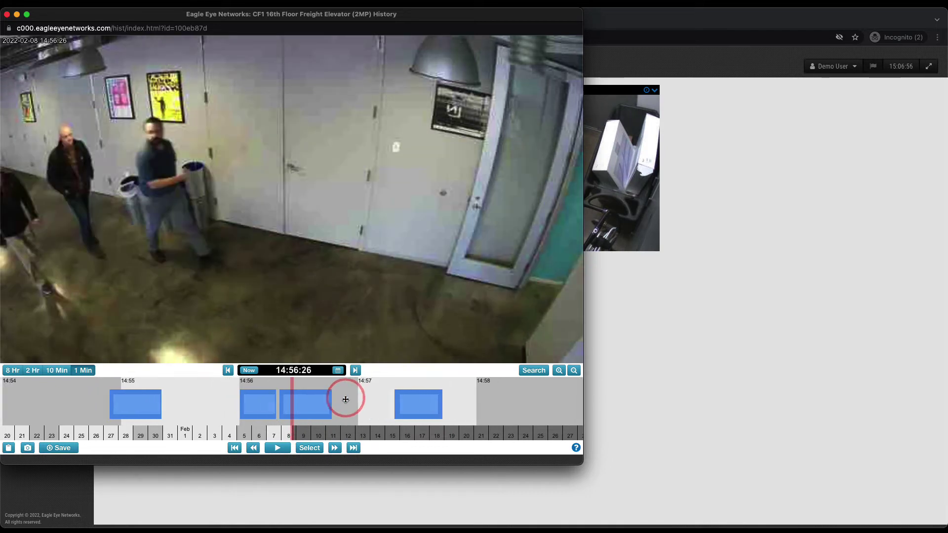
{"action": "left_click", "coordinate": [277, 448]}
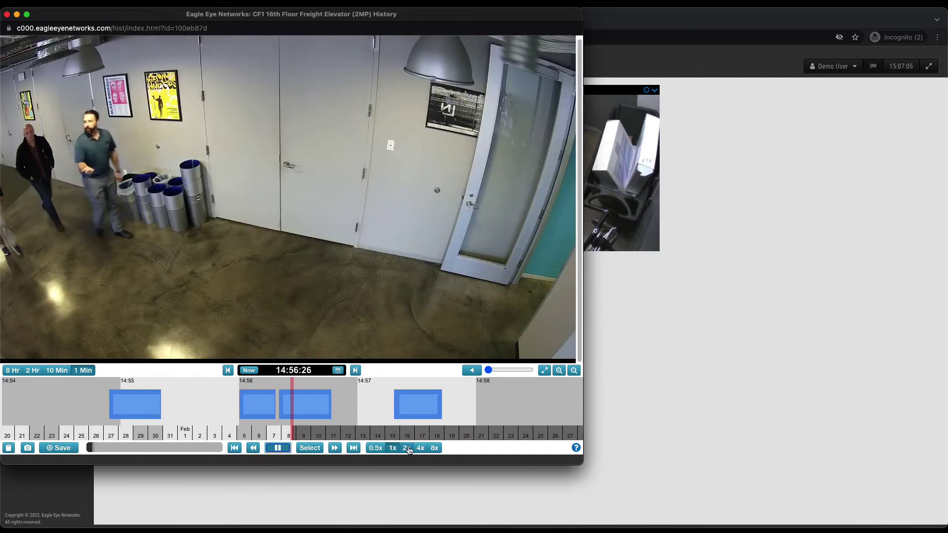
{"action": "left_click", "coordinate": [420, 447]}
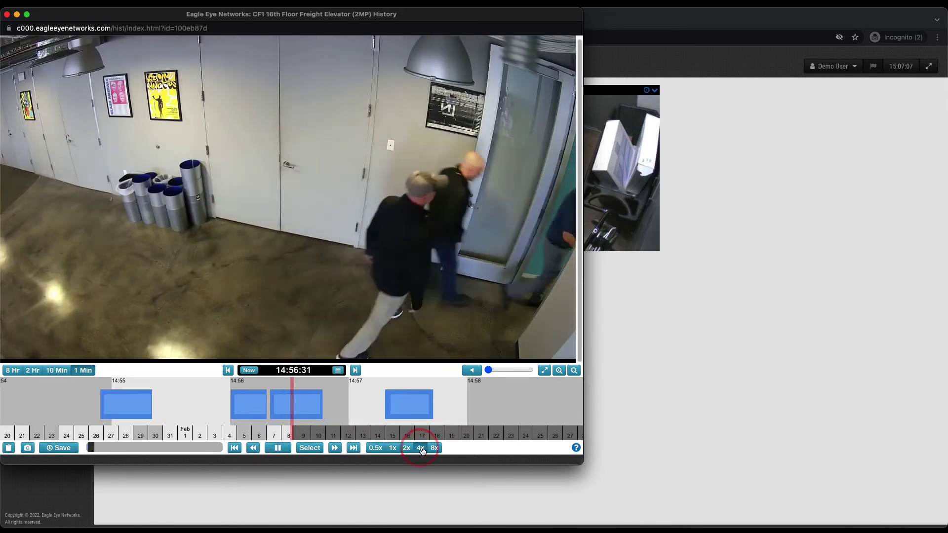
{"action": "left_click", "coordinate": [327, 416]}
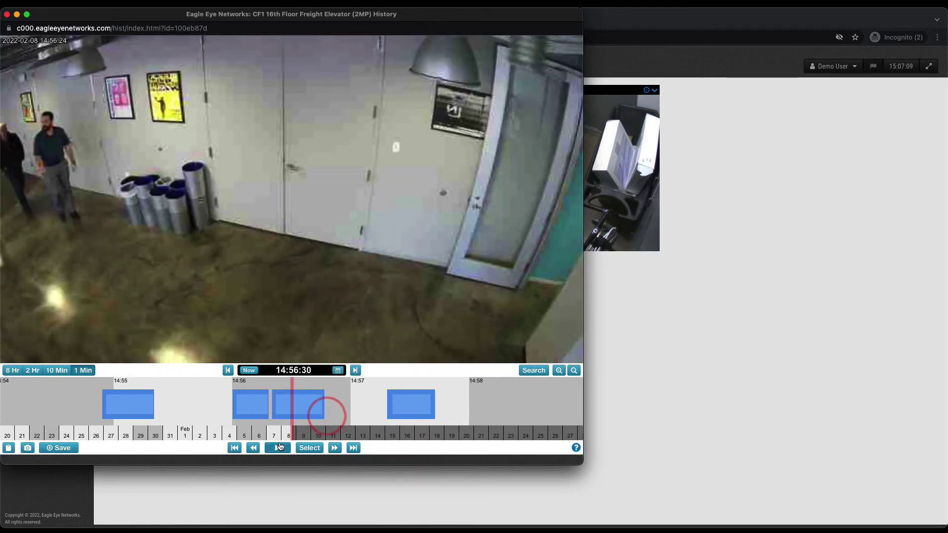
{"action": "left_click_drag", "start_coordinate": [294, 437], "coordinate": [357, 443]}
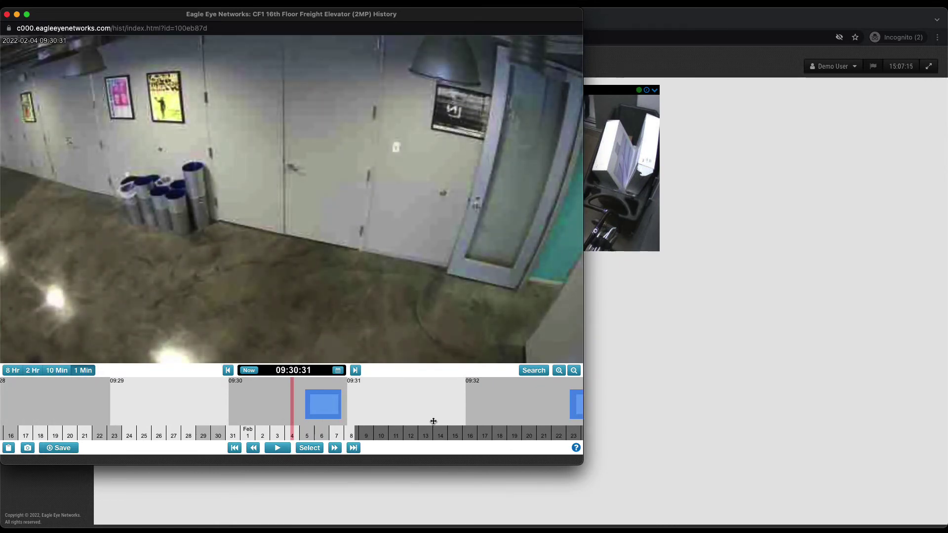
{"action": "left_click_drag", "start_coordinate": [405, 405], "coordinate": [329, 405]}
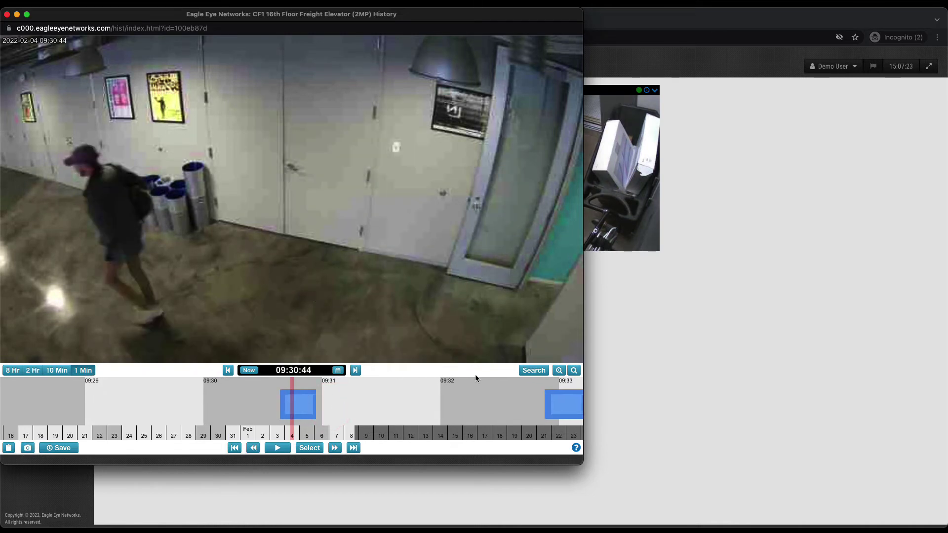
- Search recordings at a 10 Min scale, filter to Videos, and open the 21:55 clip
{"action": "left_click", "coordinate": [536, 370]}
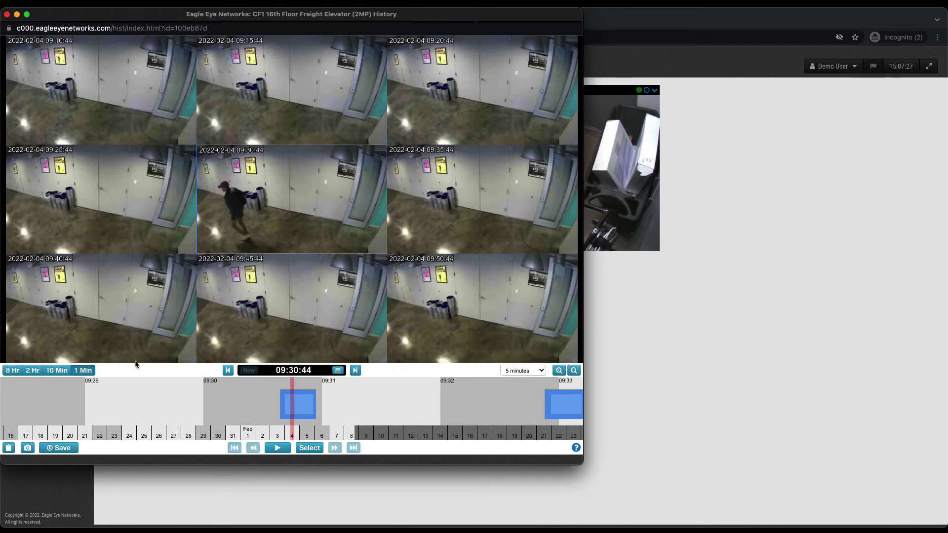
{"action": "left_click", "coordinate": [56, 370]}
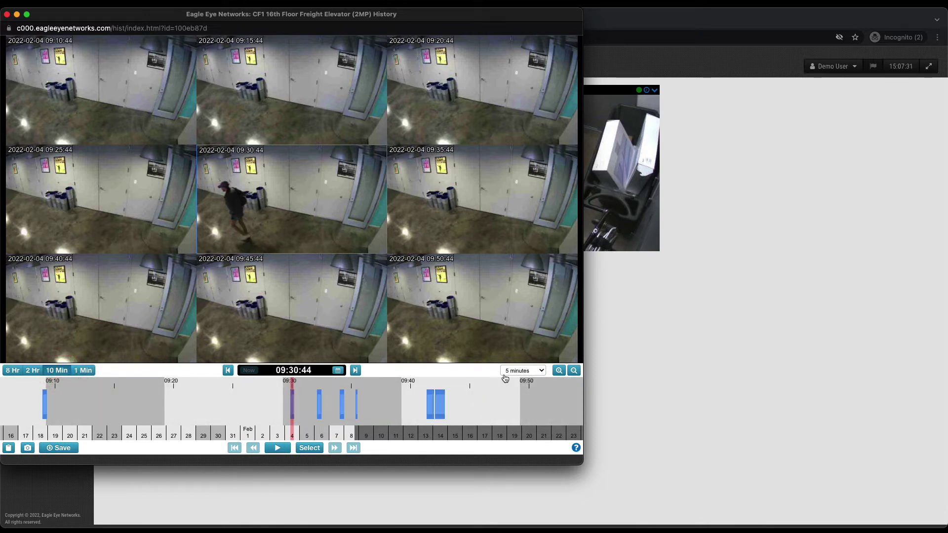
{"action": "left_click", "coordinate": [536, 374]}
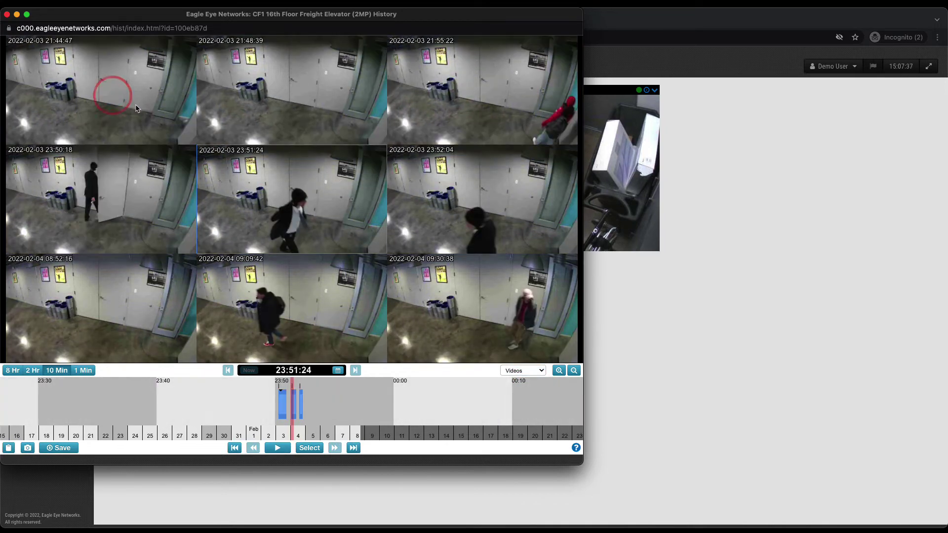
{"action": "left_click", "coordinate": [549, 109]}
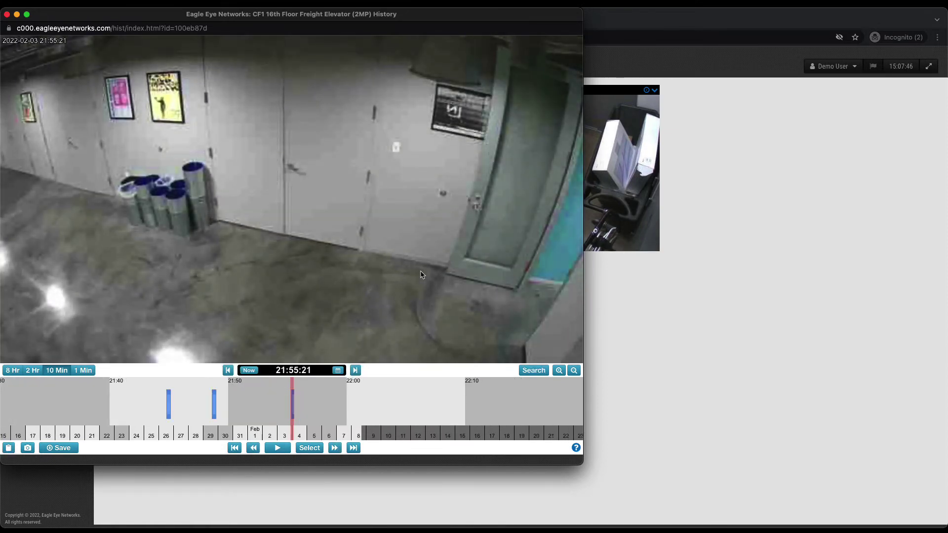
- Play the clip at normal speed and copy the camera location link
{"action": "left_click", "coordinate": [277, 448]}
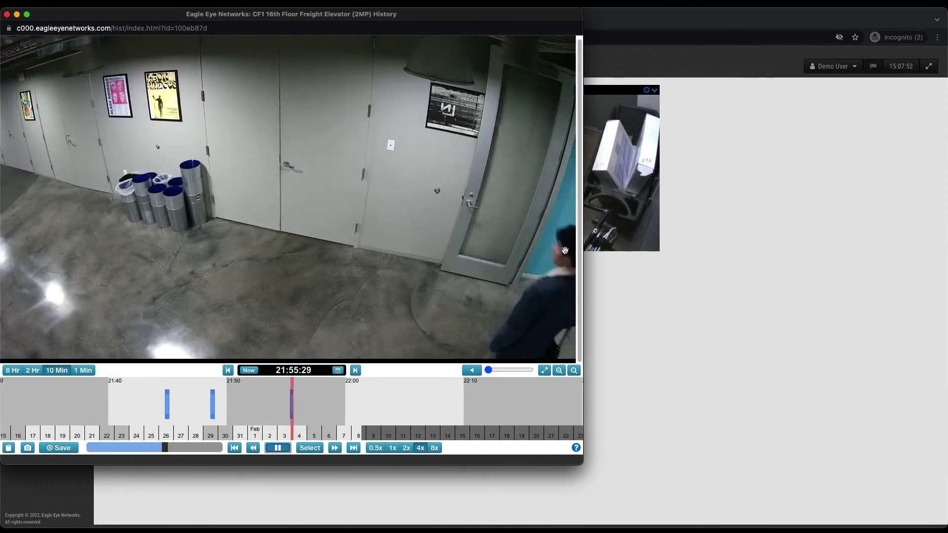
{"action": "left_click", "coordinate": [392, 447]}
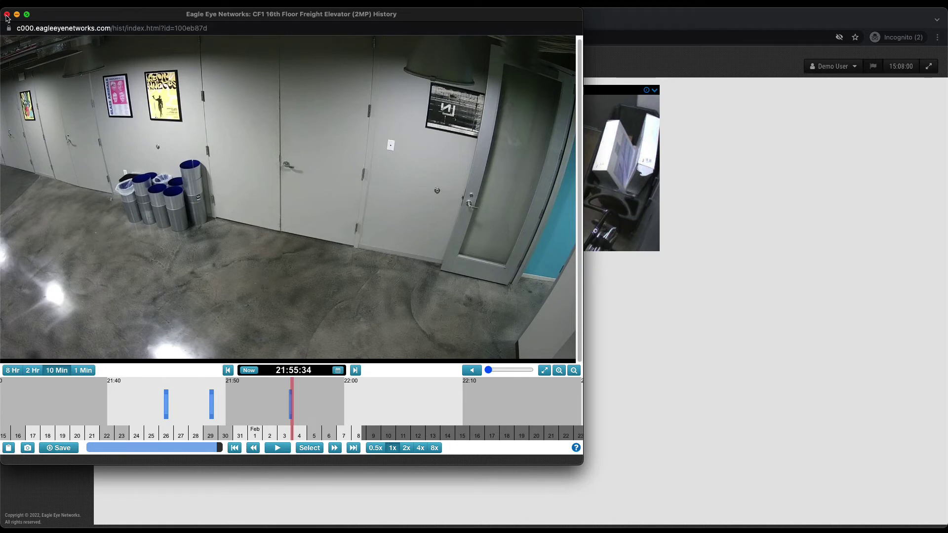
{"action": "left_click", "coordinate": [8, 449]}
- Close the history window, go to Archive, and search it for 'steali'
{"action": "left_click", "coordinate": [7, 15]}
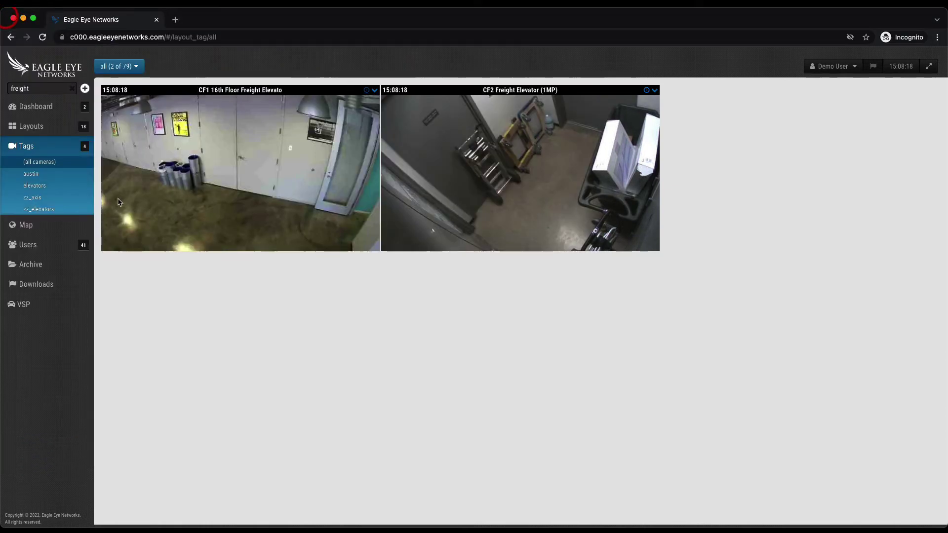
{"action": "left_click", "coordinate": [50, 264]}
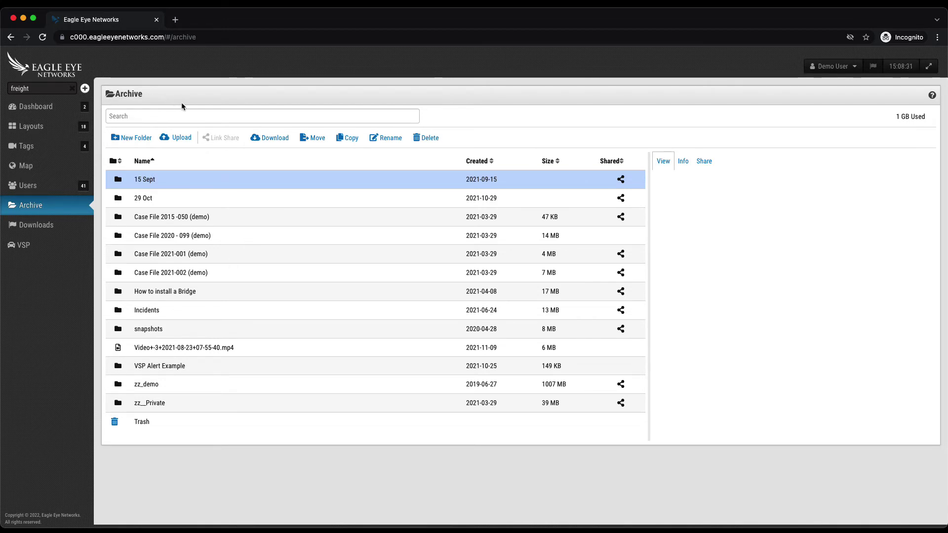
{"action": "left_click", "coordinate": [162, 112]}
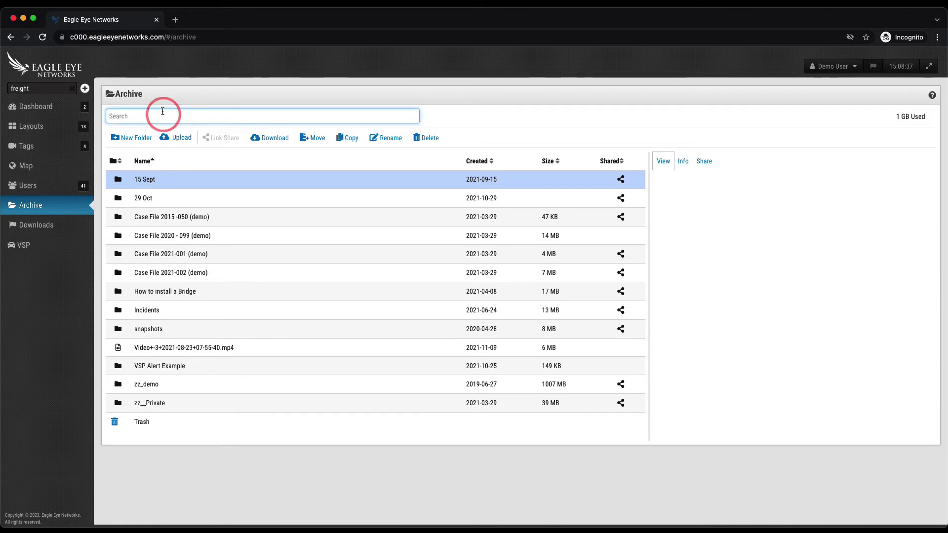
{"action": "type", "text": "stealing"}
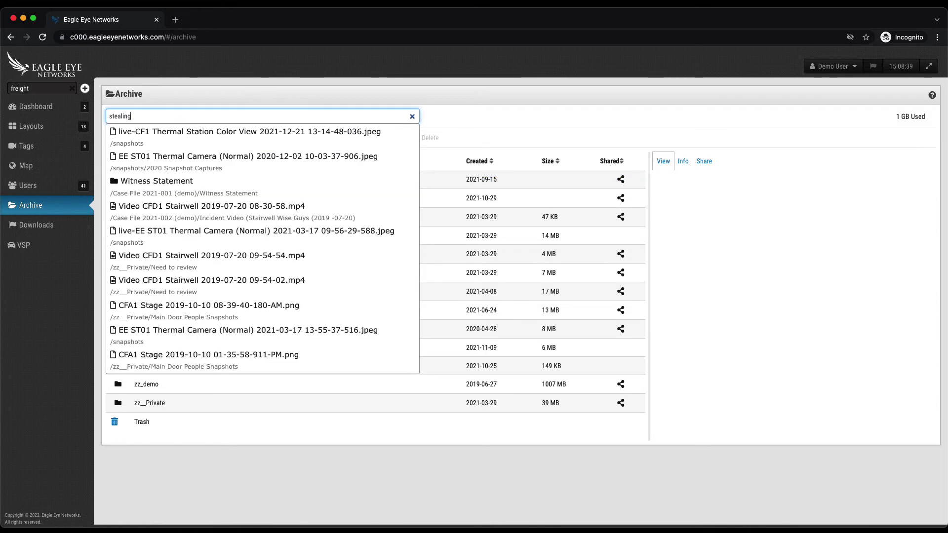
- Open the matching folder and preview the Lobby Right video full screen
{"action": "left_click", "coordinate": [176, 132]}
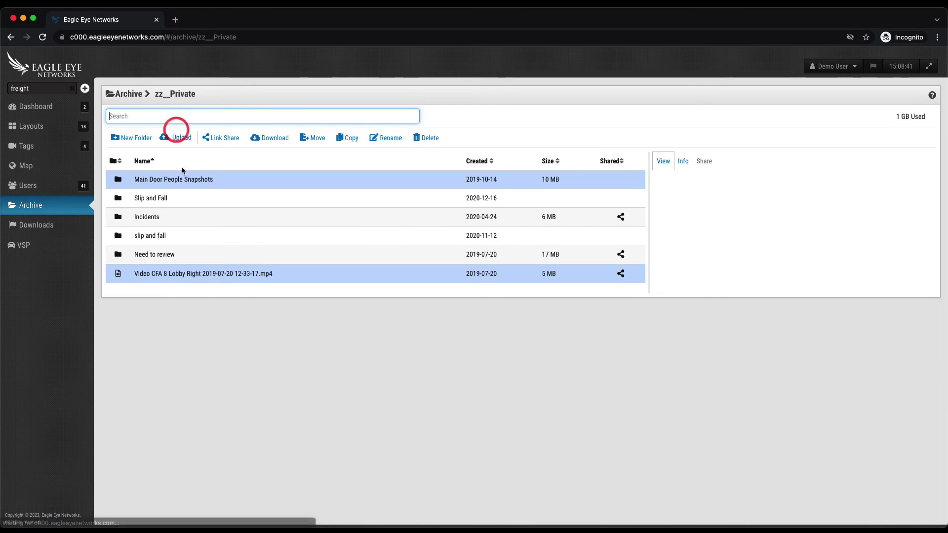
{"action": "left_click", "coordinate": [187, 273]}
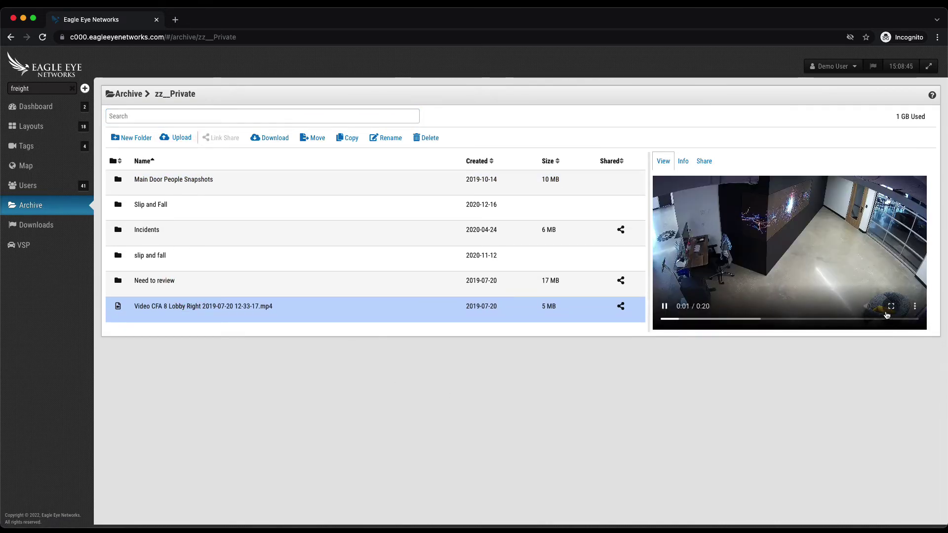
{"action": "left_click", "coordinate": [890, 306]}
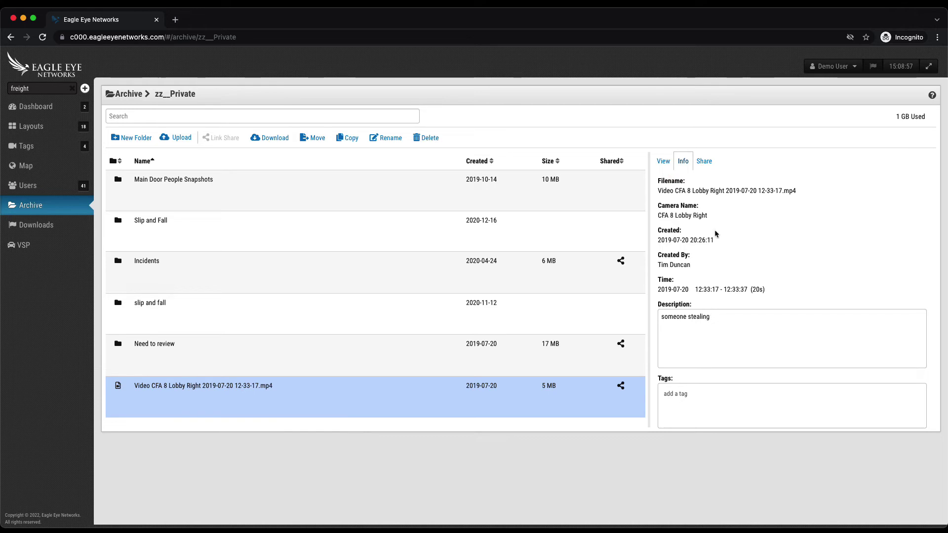
- Check the video's share link expiration options, then view the Incidents folder's share details
{"action": "left_click", "coordinate": [706, 162]}
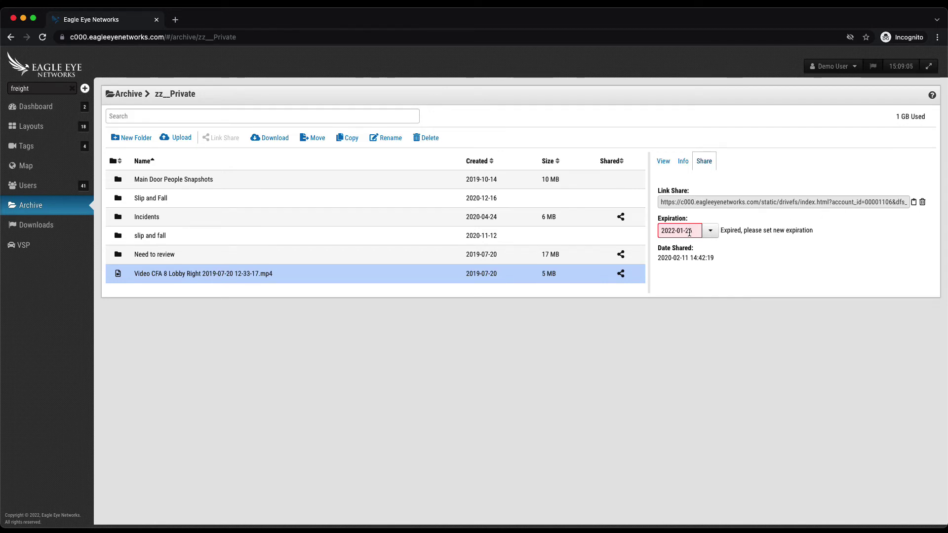
{"action": "left_click", "coordinate": [710, 232]}
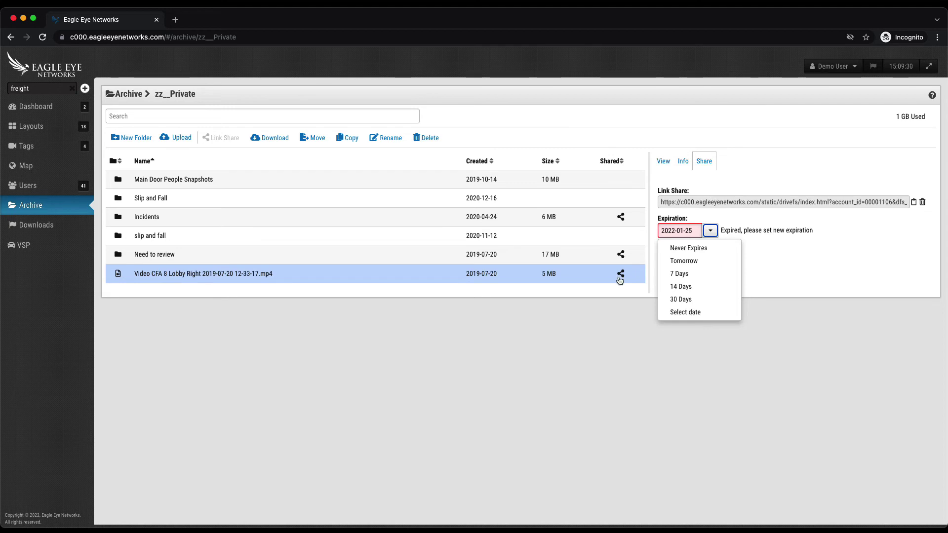
{"action": "left_click", "coordinate": [613, 318]}
{"action": "left_click", "coordinate": [147, 215]}
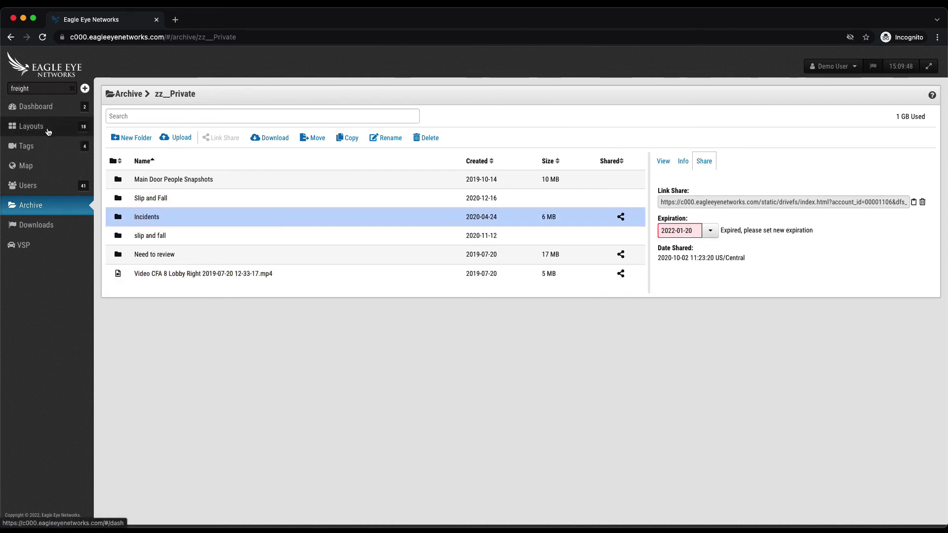
- Open Users and search the list by the user's first name
{"action": "left_click", "coordinate": [55, 188]}
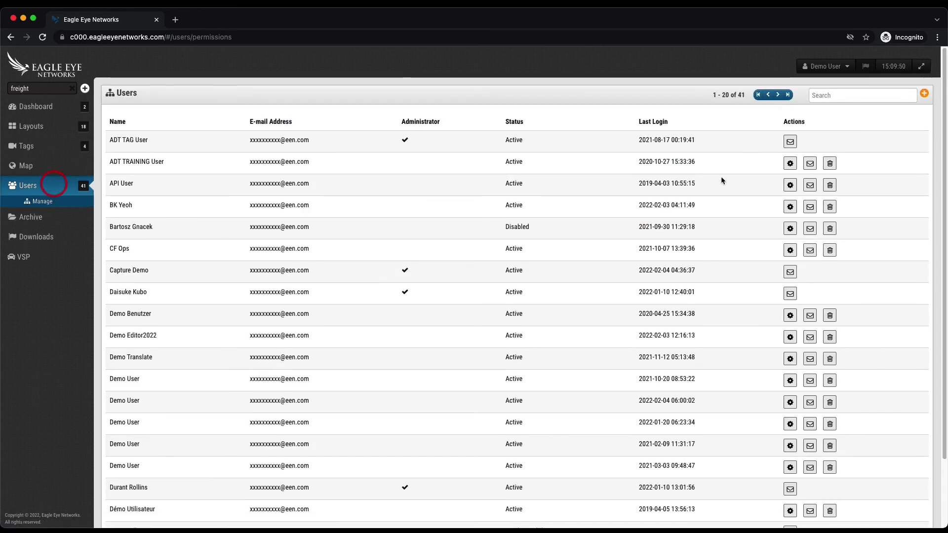
{"action": "left_click", "coordinate": [839, 94]}
{"action": "type", "text": "ge"}
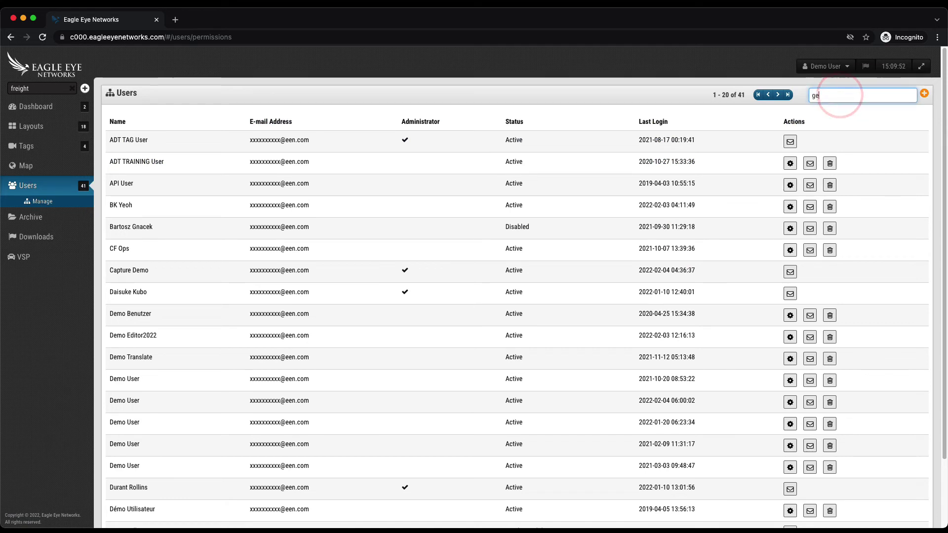
{"action": "type", "text": "oge"}
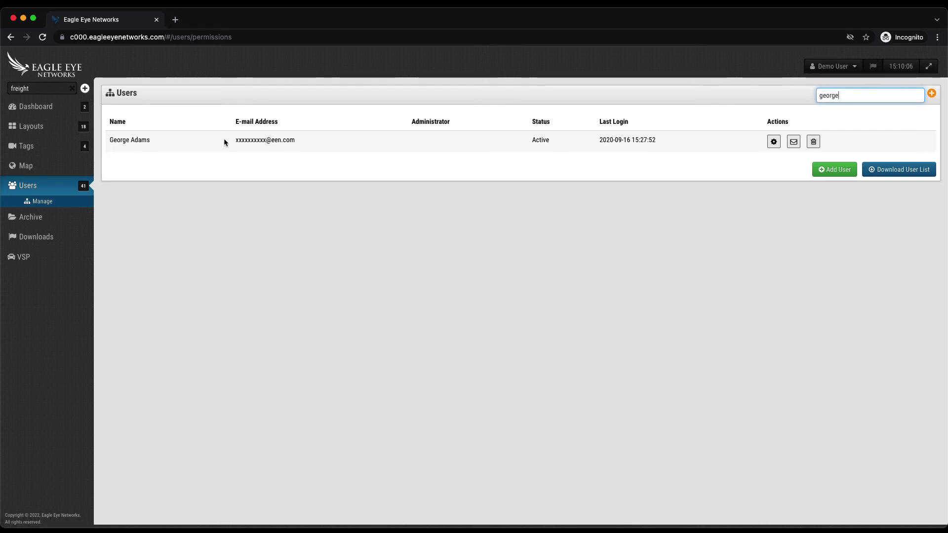
{"action": "left_click", "coordinate": [774, 141]}
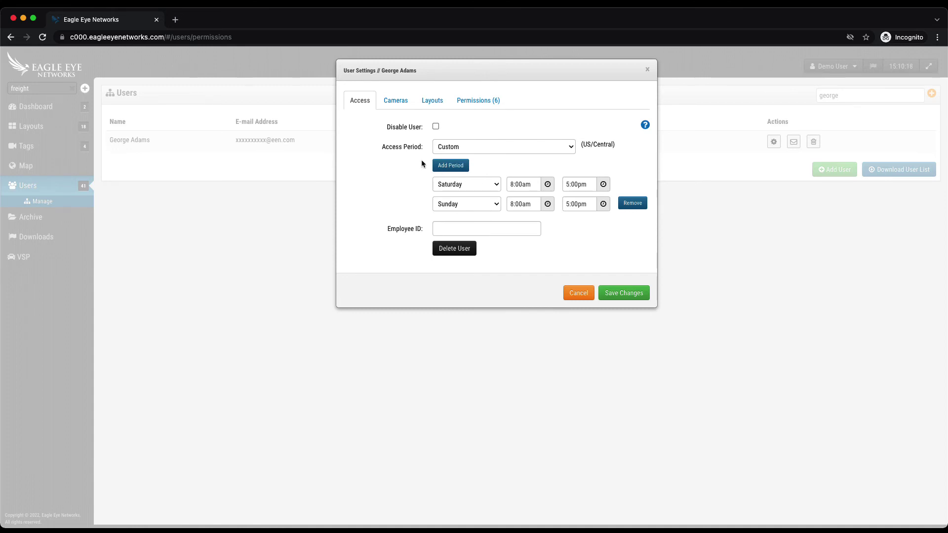
{"action": "left_click", "coordinate": [470, 148]}
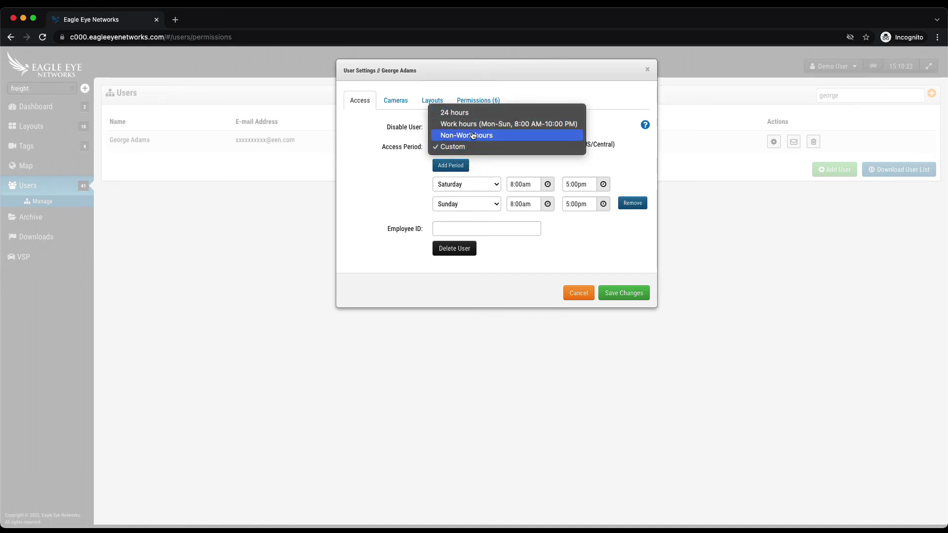
{"action": "left_click", "coordinate": [399, 191]}
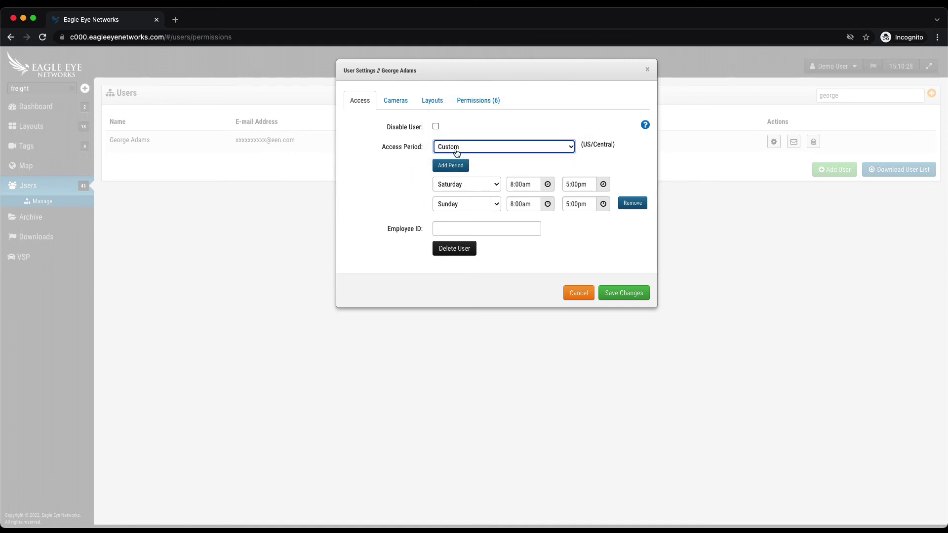
- Move CF1 16th Floor Elevator Lobby (2MP) to Access, check Layouts, then return to Cameras
{"action": "left_click", "coordinate": [396, 99]}
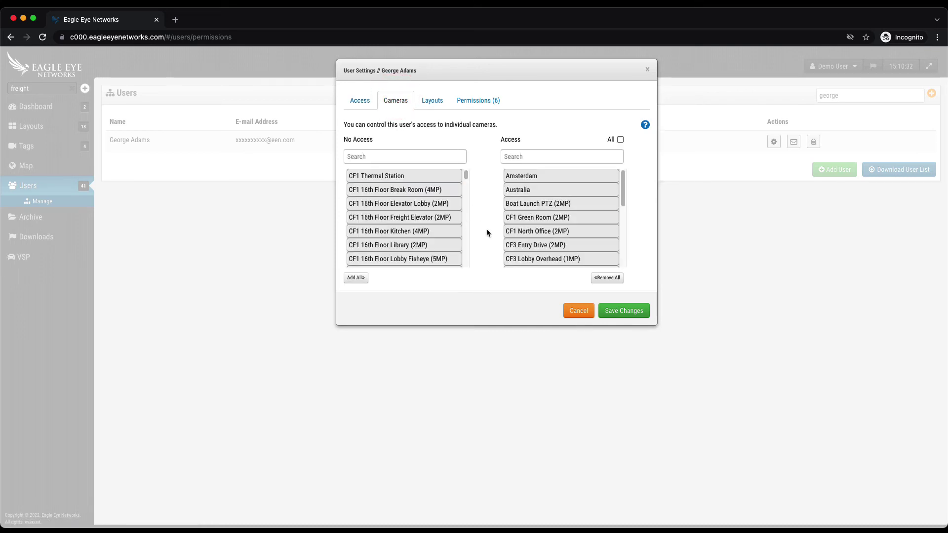
{"action": "left_click_drag", "start_coordinate": [412, 203], "coordinate": [528, 214]}
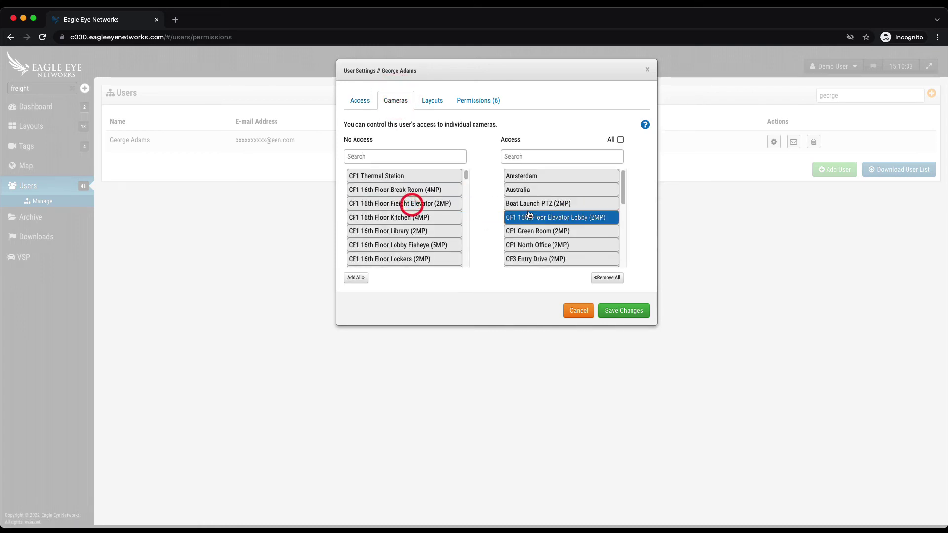
{"action": "left_click", "coordinate": [410, 156]}
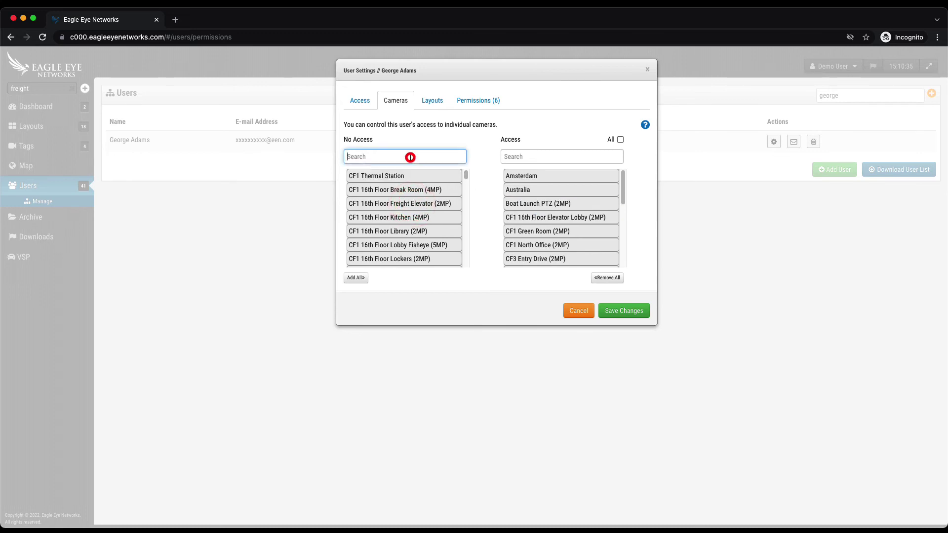
{"action": "left_click", "coordinate": [437, 101]}
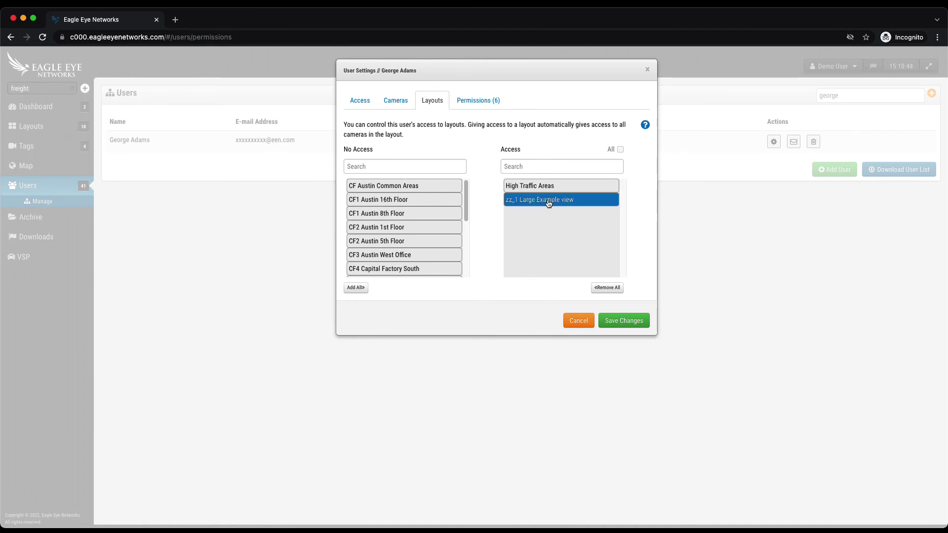
{"action": "left_click", "coordinate": [400, 103]}
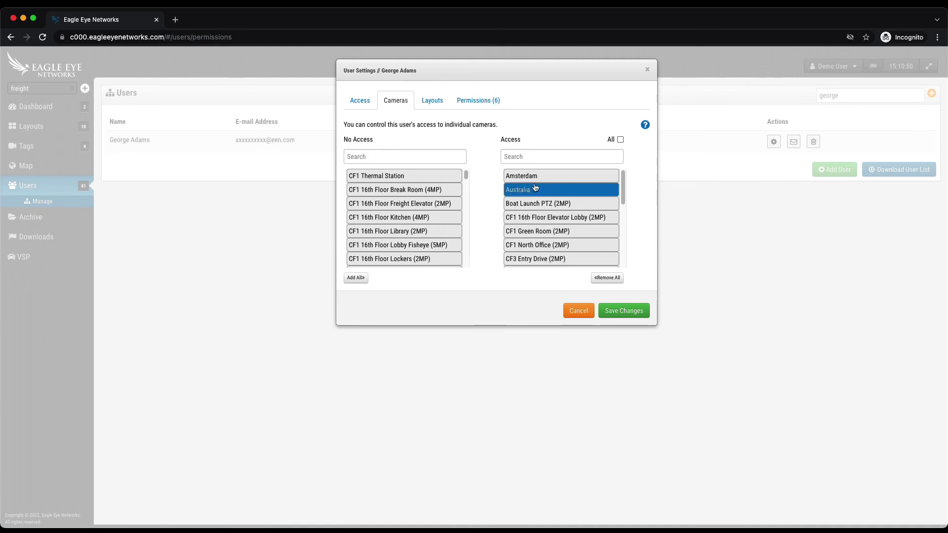
- Revoke the Download Video and View Recorded Video permissions
{"action": "left_click", "coordinate": [474, 97]}
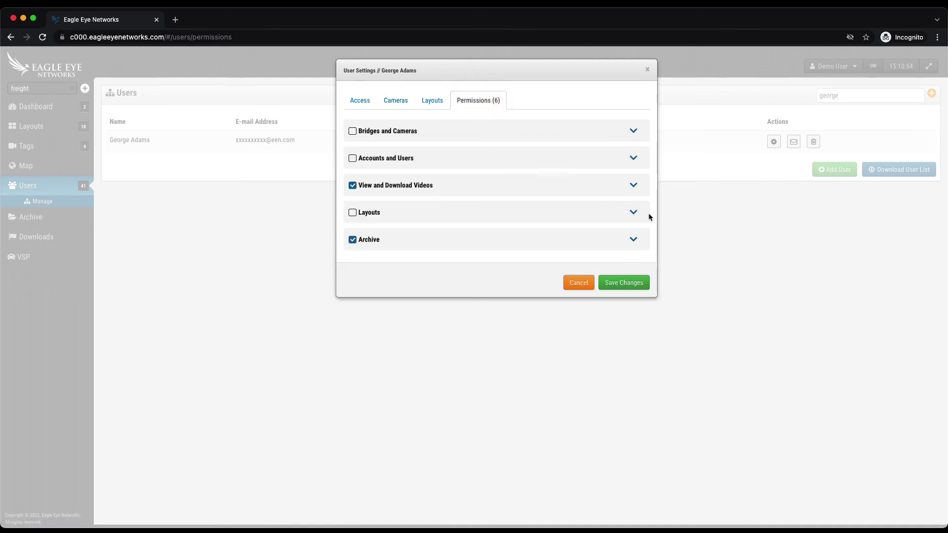
{"action": "left_click", "coordinate": [632, 188]}
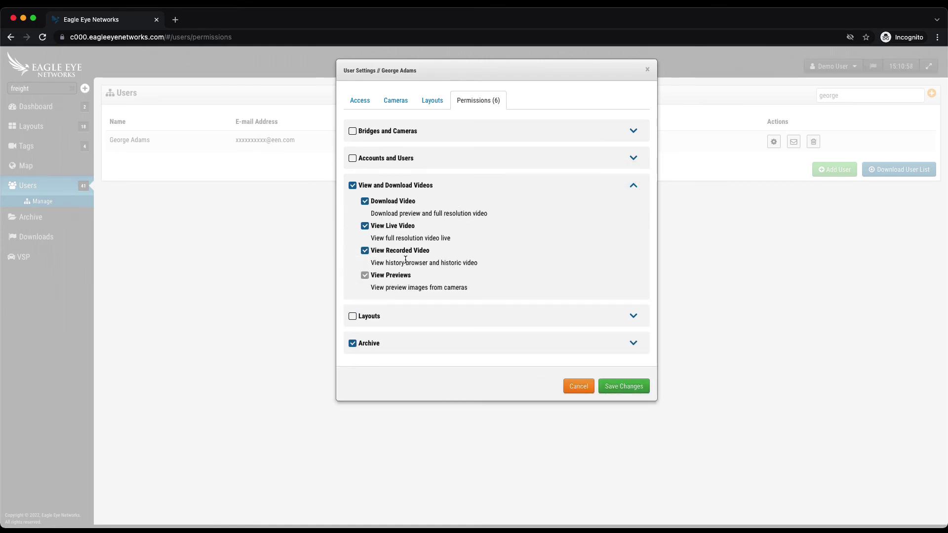
{"action": "left_click", "coordinate": [365, 201]}
{"action": "left_click", "coordinate": [365, 251]}
- Grant Edit Cameras no Billing and full Edit Cameras under Bridges and Cameras
{"action": "left_click", "coordinate": [632, 131]}
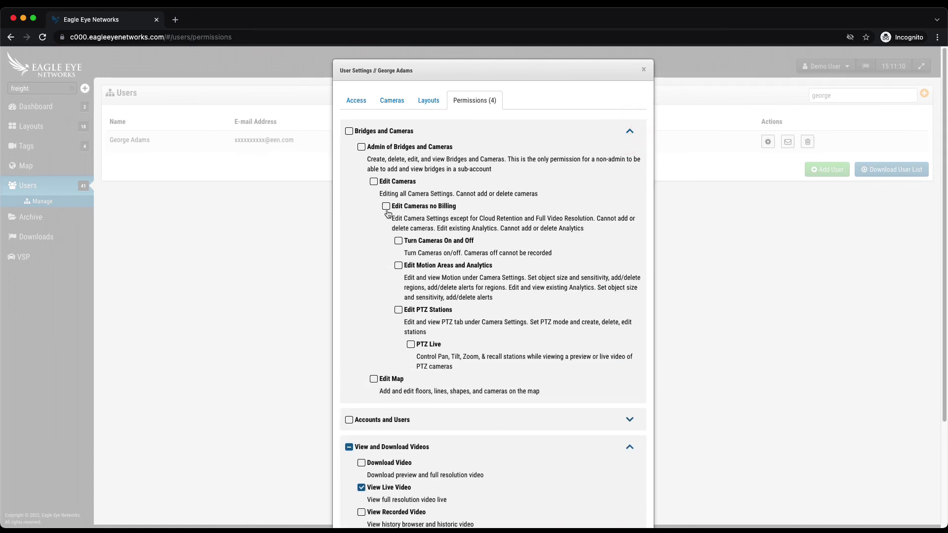
{"action": "left_click", "coordinate": [398, 309]}
{"action": "left_click", "coordinate": [398, 310]}
{"action": "left_click", "coordinate": [411, 345]}
{"action": "left_click", "coordinate": [387, 208]}
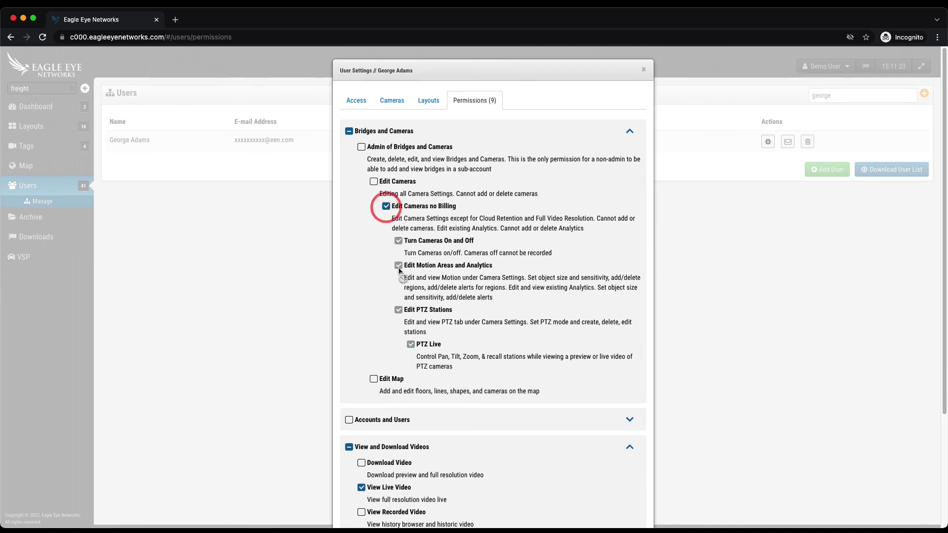
{"action": "left_click", "coordinate": [374, 182]}
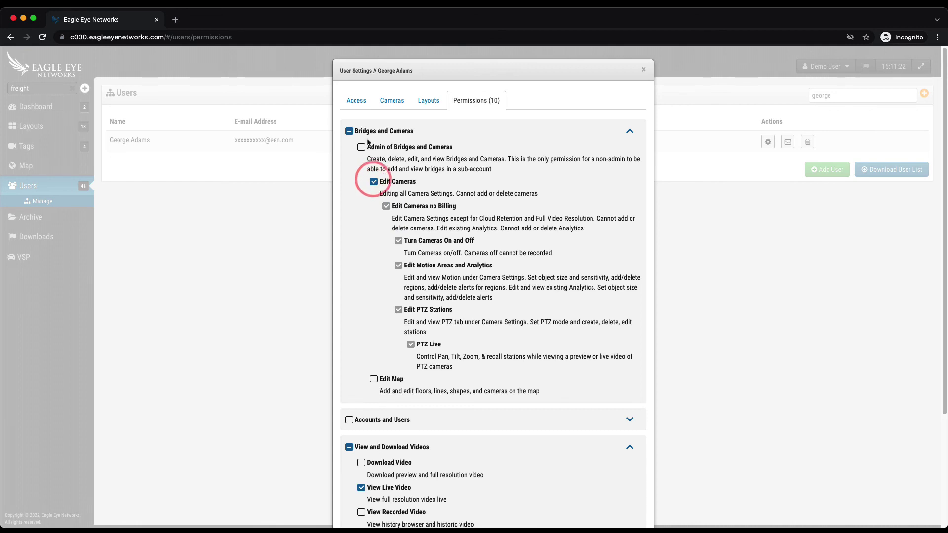
{"action": "left_click", "coordinate": [631, 130]}
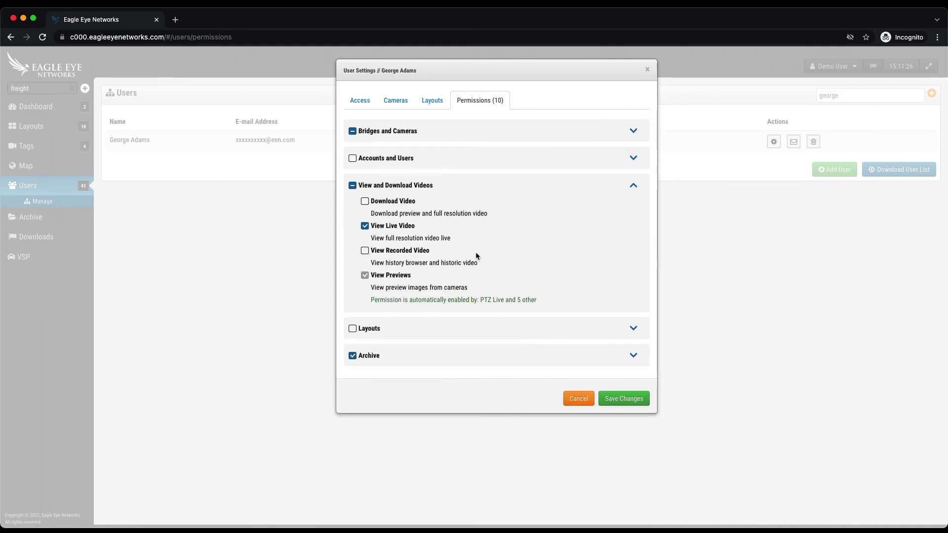
- Cancel the user's settings and confirm discarding the unsaved permission changes
{"action": "left_click", "coordinate": [581, 399]}
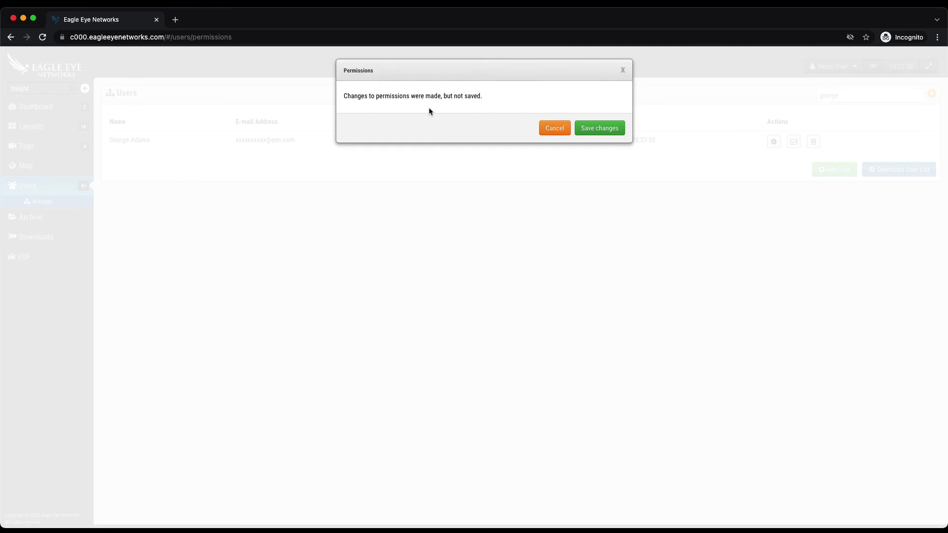
{"action": "left_click", "coordinate": [559, 129]}
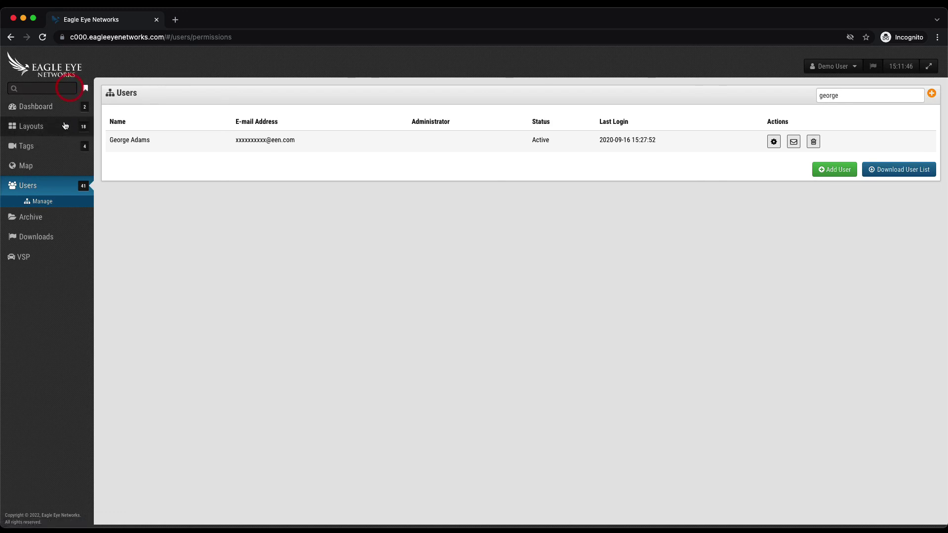
- Open the Event Areas layout from the second page of Layouts and show its options menu
{"action": "left_click", "coordinate": [49, 129]}
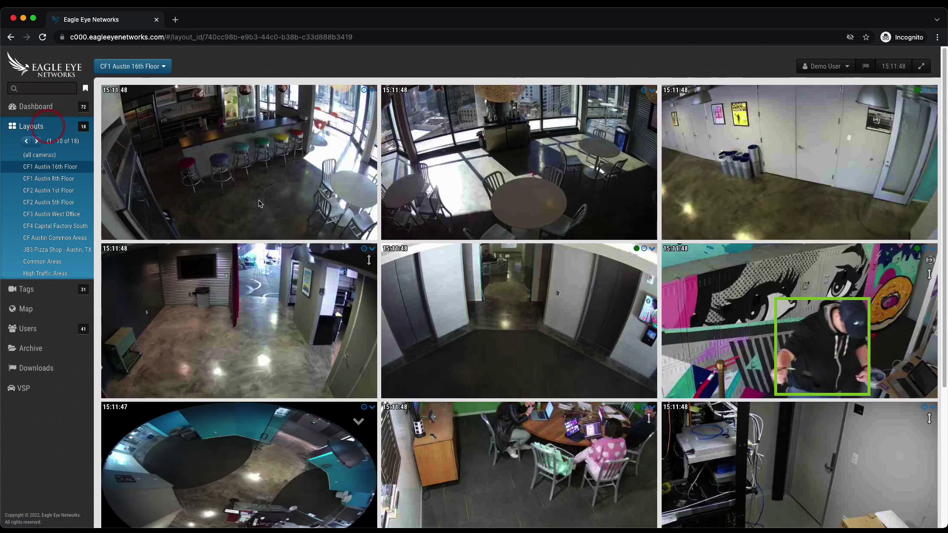
{"action": "left_click", "coordinate": [36, 142]}
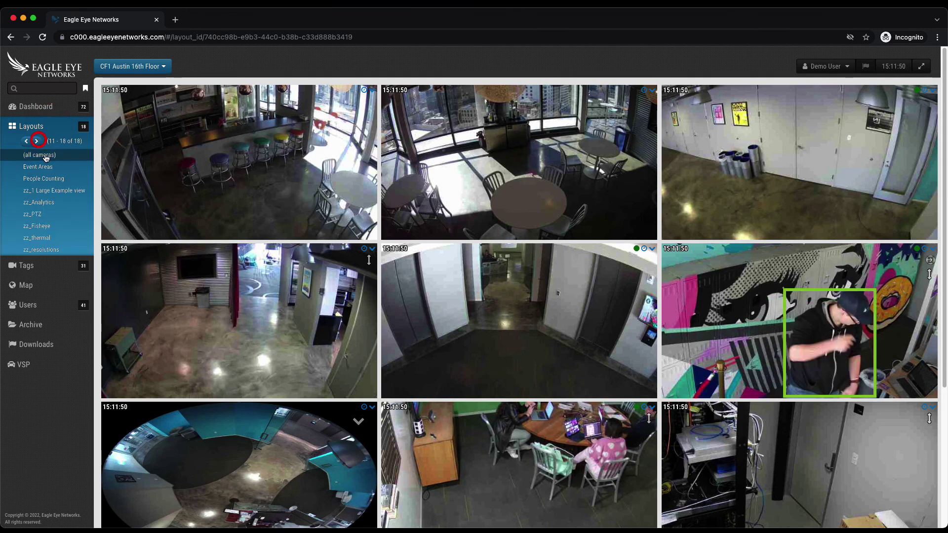
{"action": "left_click", "coordinate": [49, 166]}
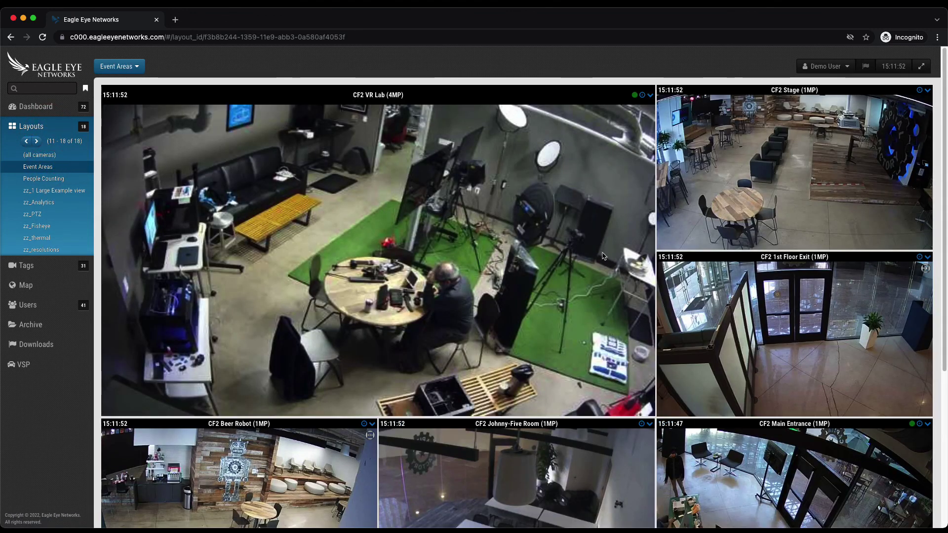
{"action": "left_click", "coordinate": [129, 70]}
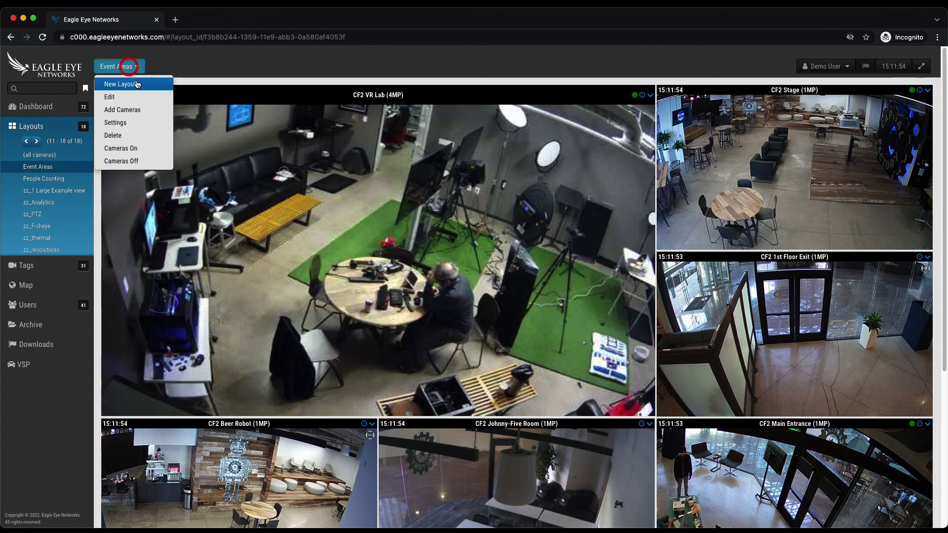
- Enter edit mode and move CF2 VR Lab right, enlarging it to full width then shrinking it back
{"action": "left_click", "coordinate": [137, 96]}
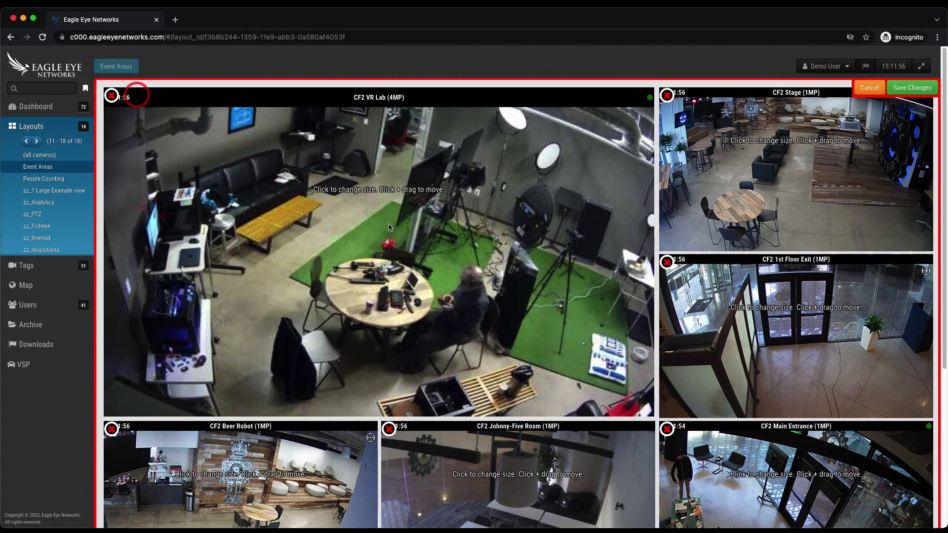
{"action": "left_click_drag", "start_coordinate": [471, 228], "coordinate": [626, 224]}
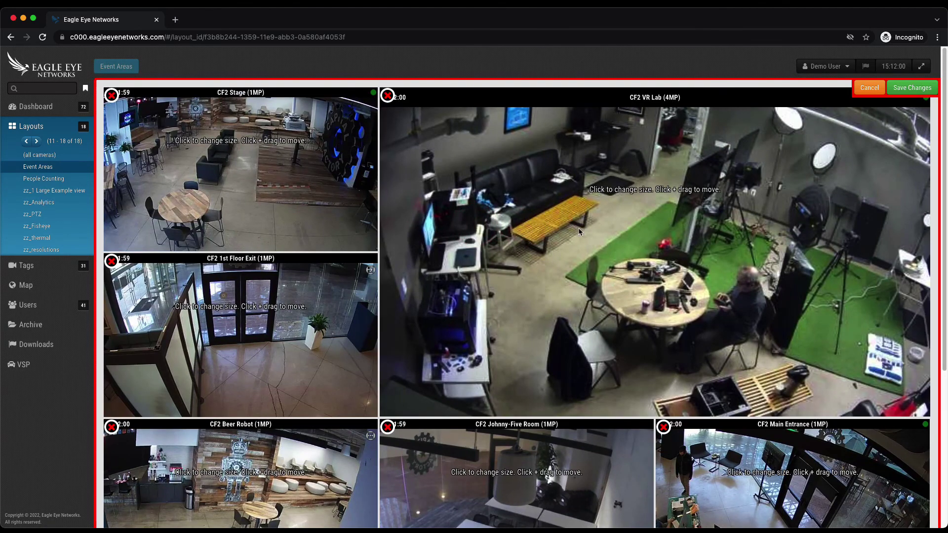
{"action": "left_click", "coordinate": [612, 210]}
{"action": "left_click", "coordinate": [612, 210]}
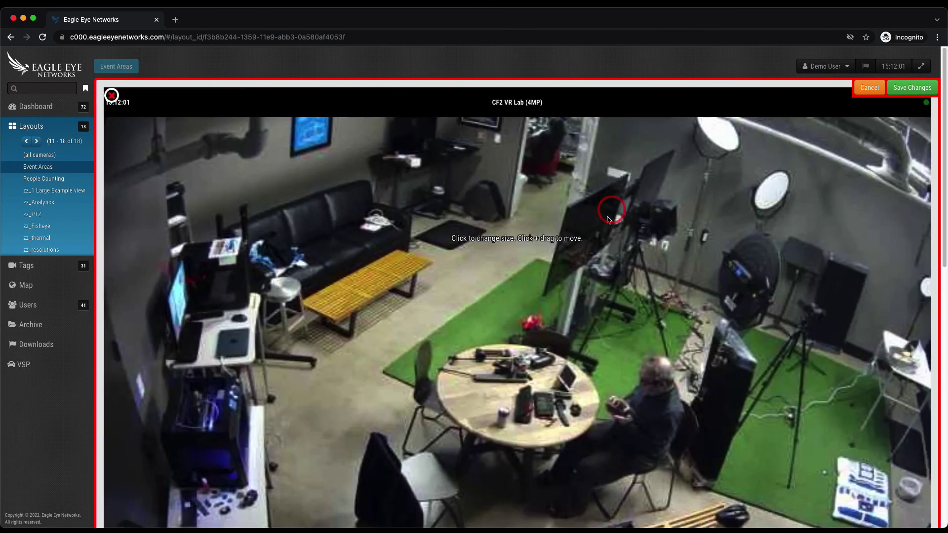
{"action": "left_click", "coordinate": [560, 267]}
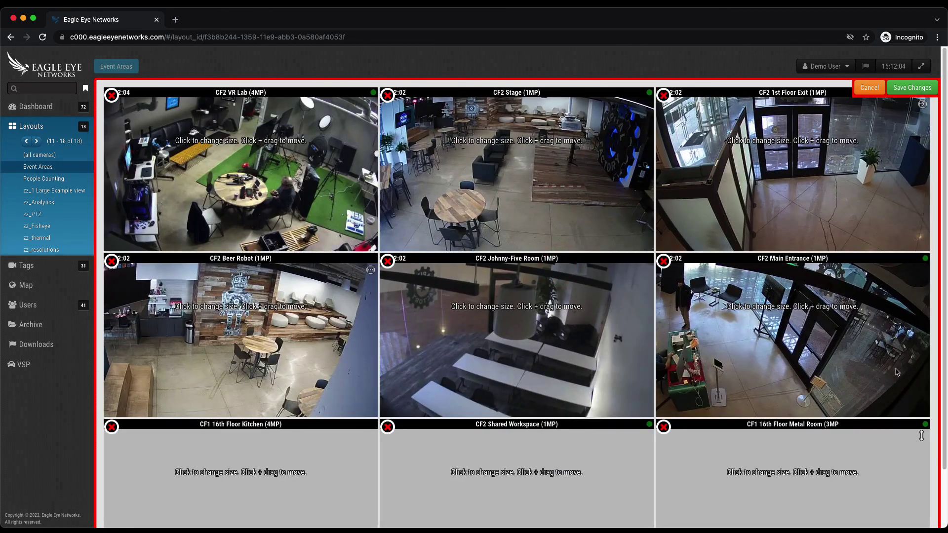
- Enlarge CF2 Main Entrance, drag it to the top-left, then cancel all layout edits
{"action": "left_click", "coordinate": [804, 341]}
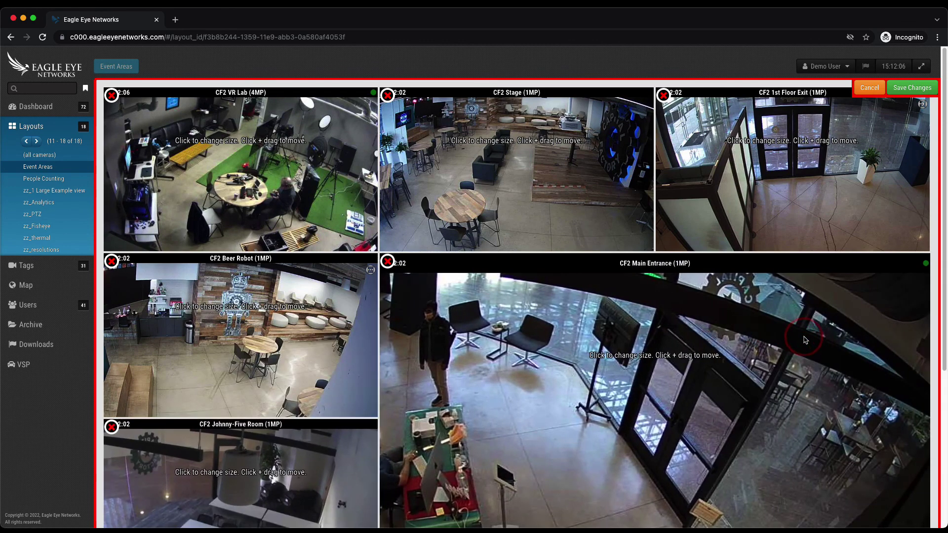
{"action": "left_click_drag", "start_coordinate": [495, 349], "coordinate": [296, 198]}
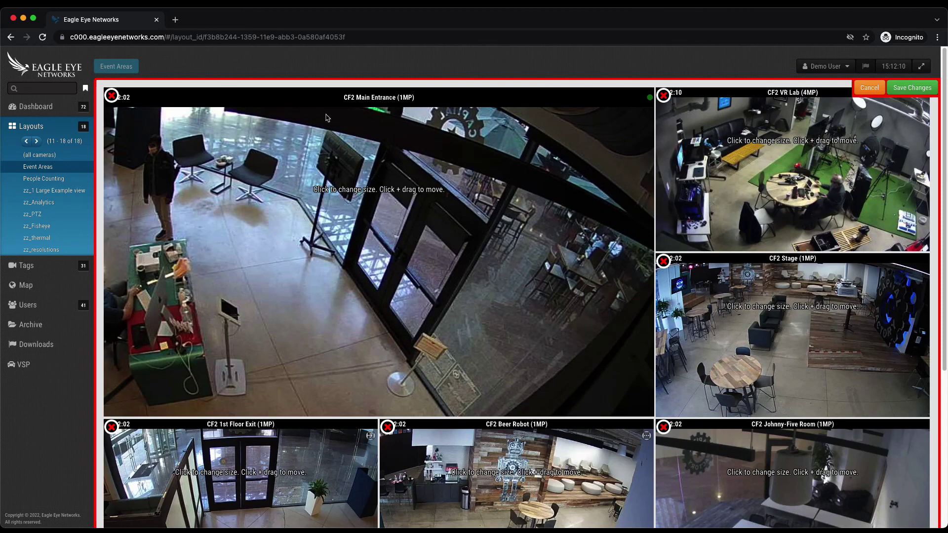
{"action": "left_click", "coordinate": [866, 91]}
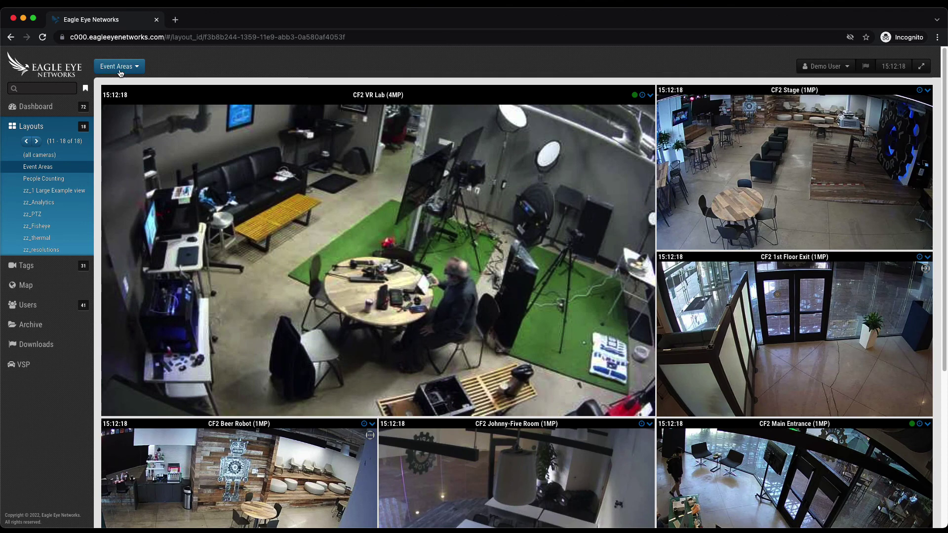
{"action": "left_click", "coordinate": [120, 69]}
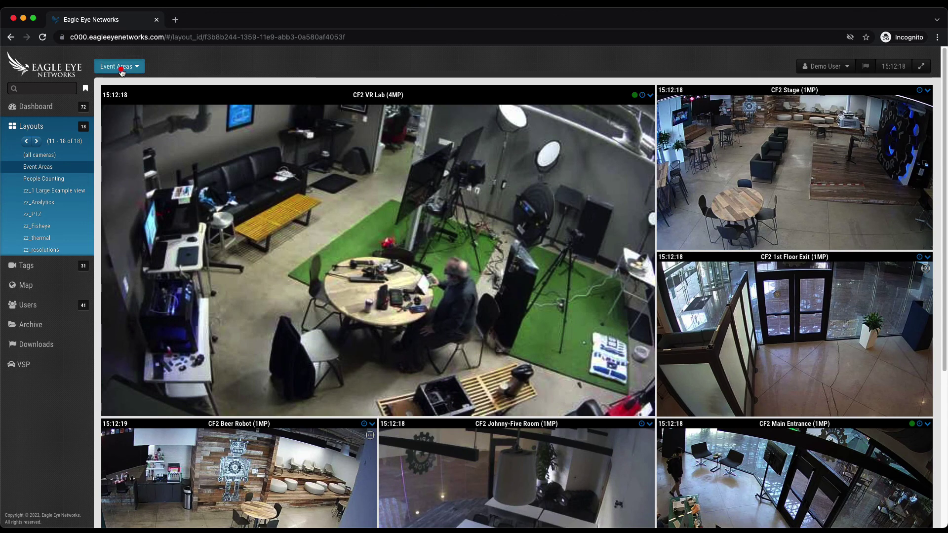
{"action": "left_click", "coordinate": [179, 65]}
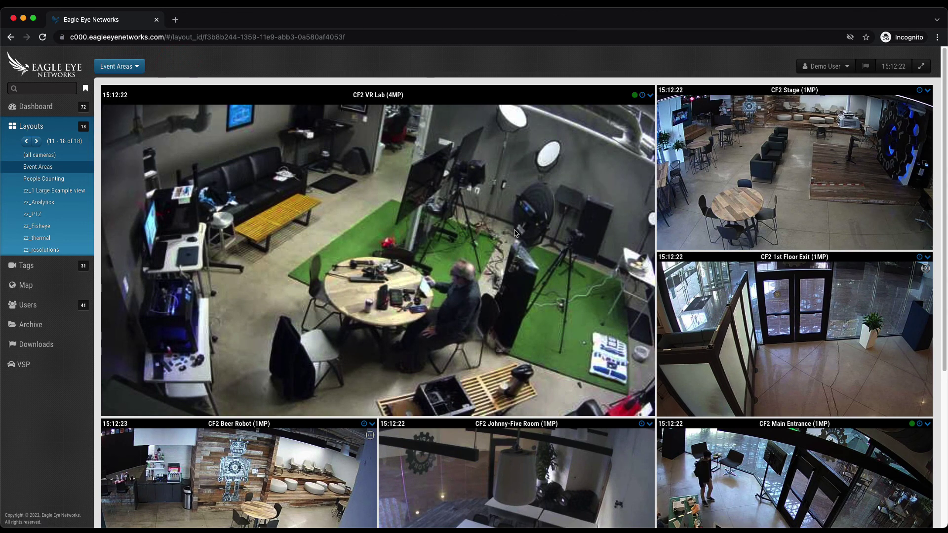